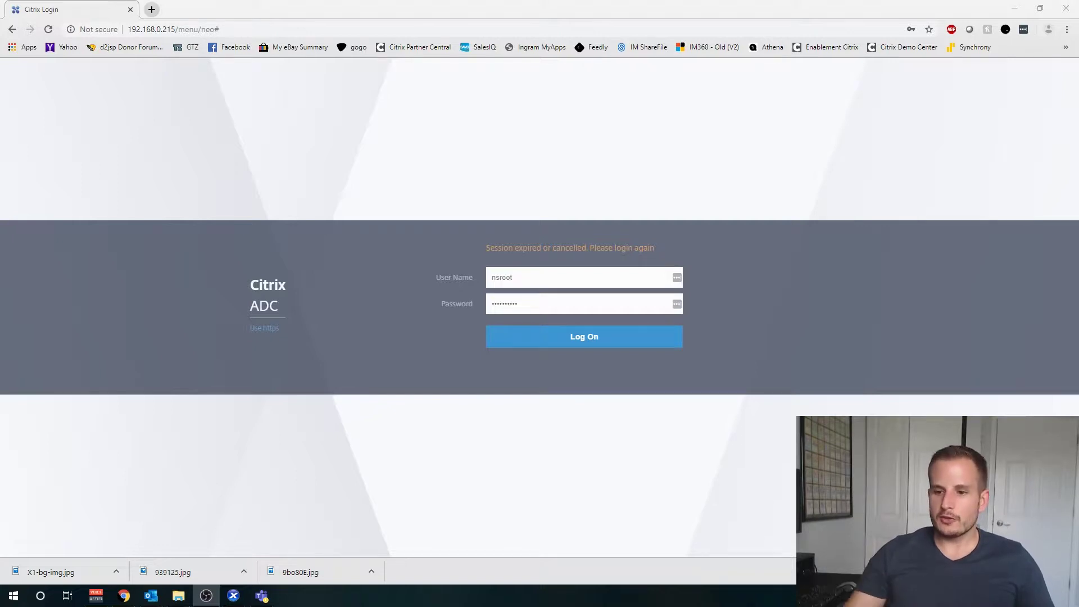
Step: On the DC .120 VM, start Add Roles and Features and advance to the server roles list
left_click(233, 595)
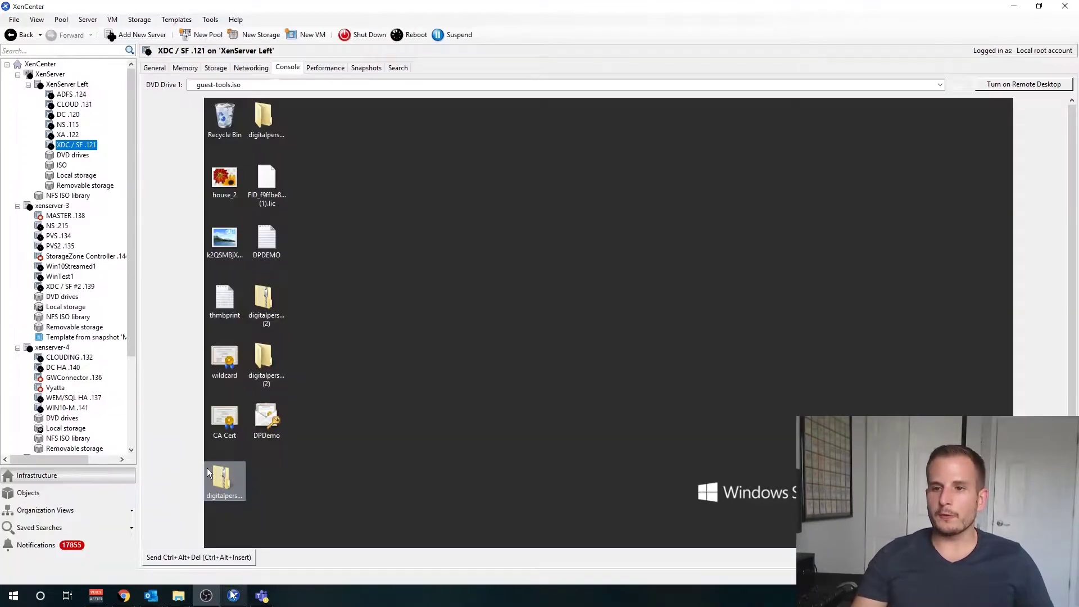
left_click(68, 114)
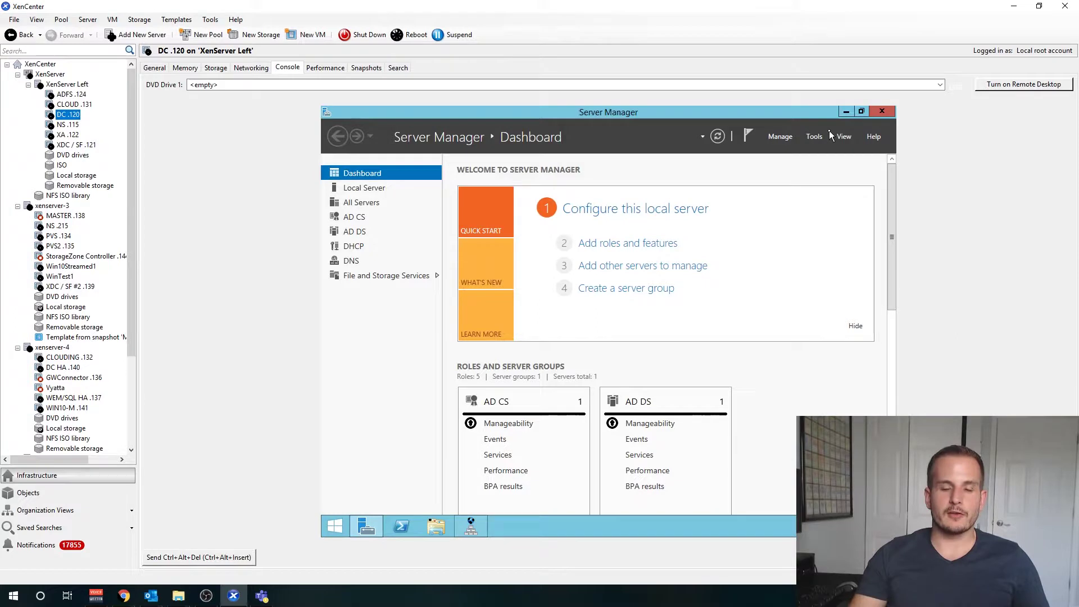
left_click(821, 137)
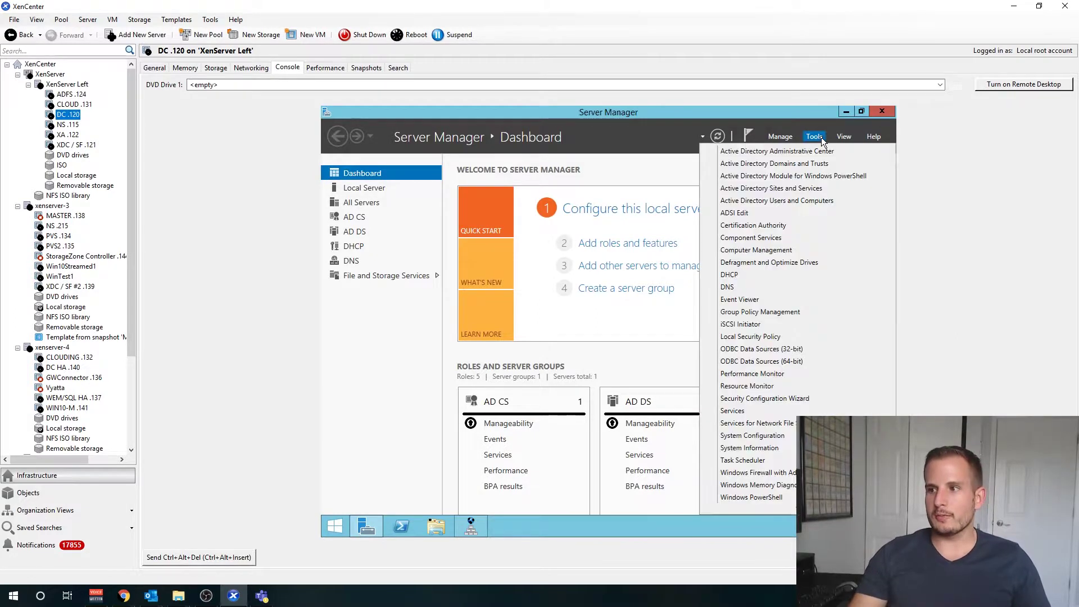
left_click(641, 243)
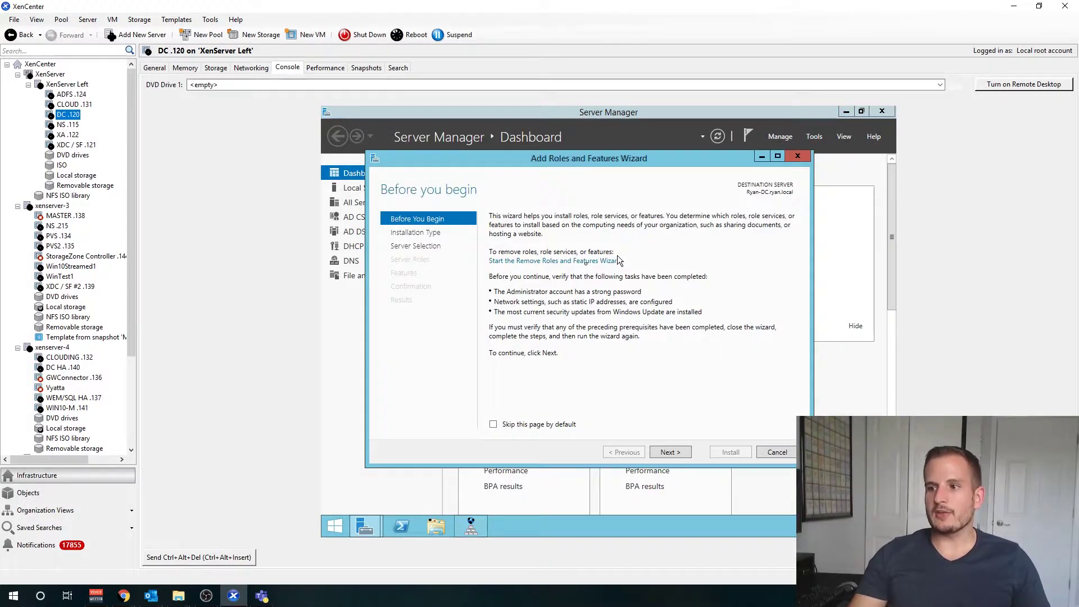
left_click(680, 450)
left_click(682, 450)
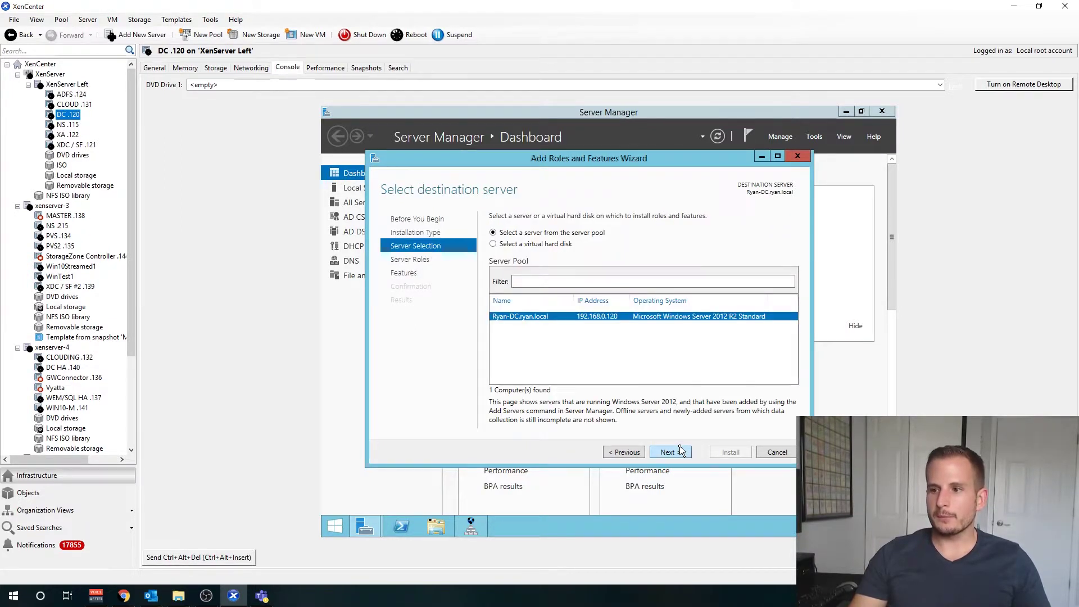
left_click(681, 450)
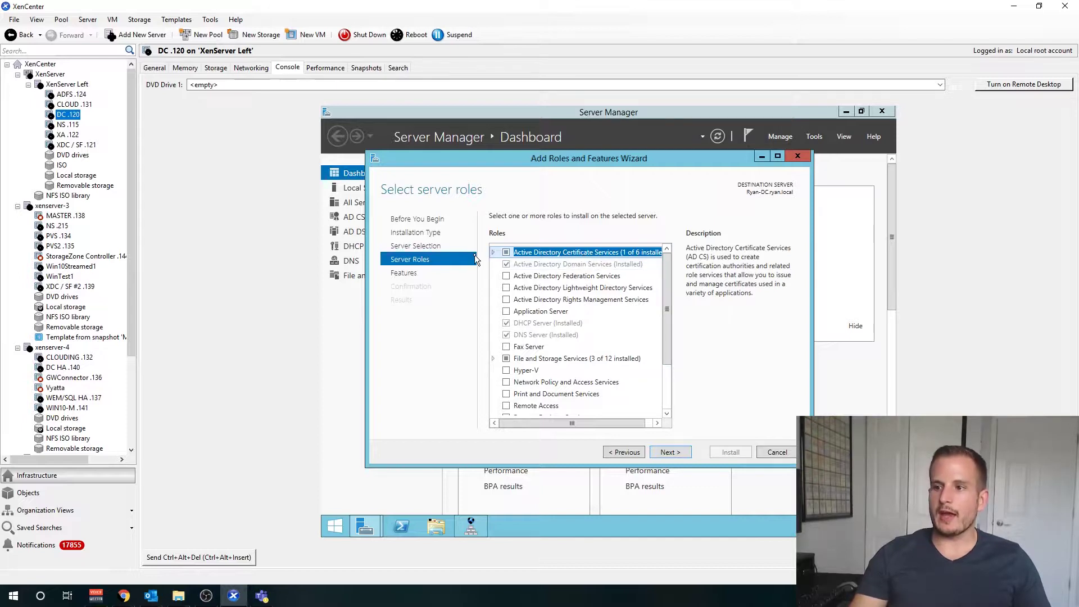
Step: Confirm Certification Authority is already installed, cancel the wizard and return to XDC / SF .121
left_click(495, 255)
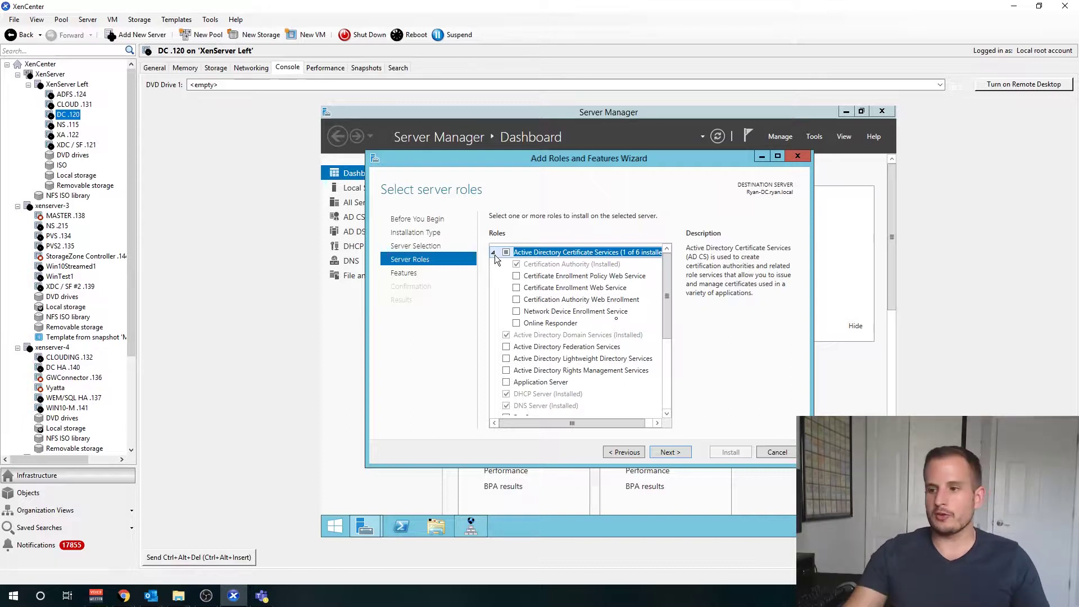
left_click(778, 452)
left_click(76, 145)
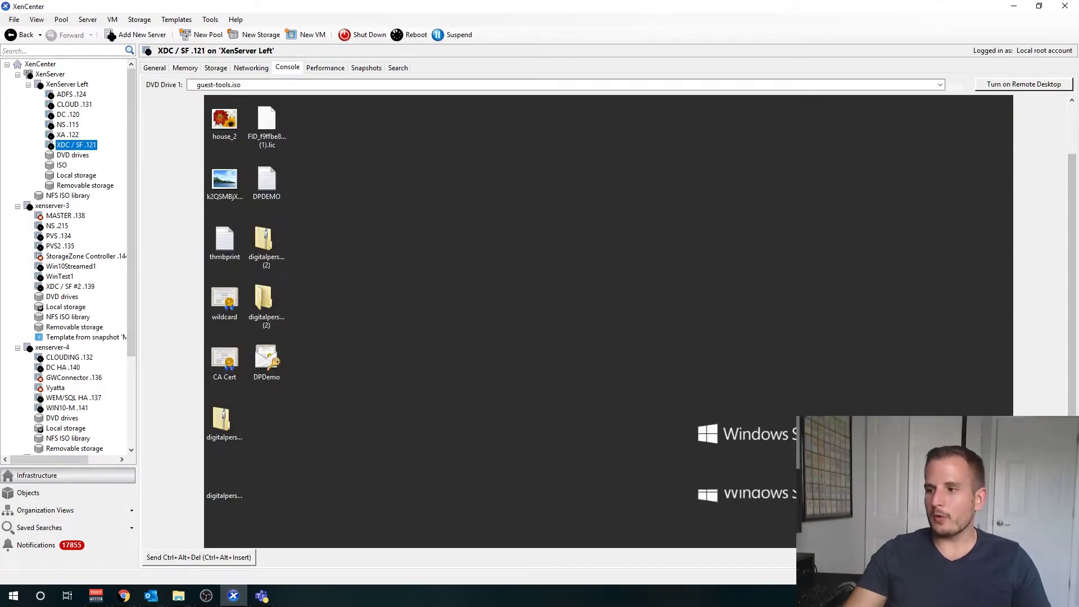
Step: Launch IIS Manager from a Start search for 'iis' and open RYAN-CITRIX's Server Certificates
left_click(218, 541)
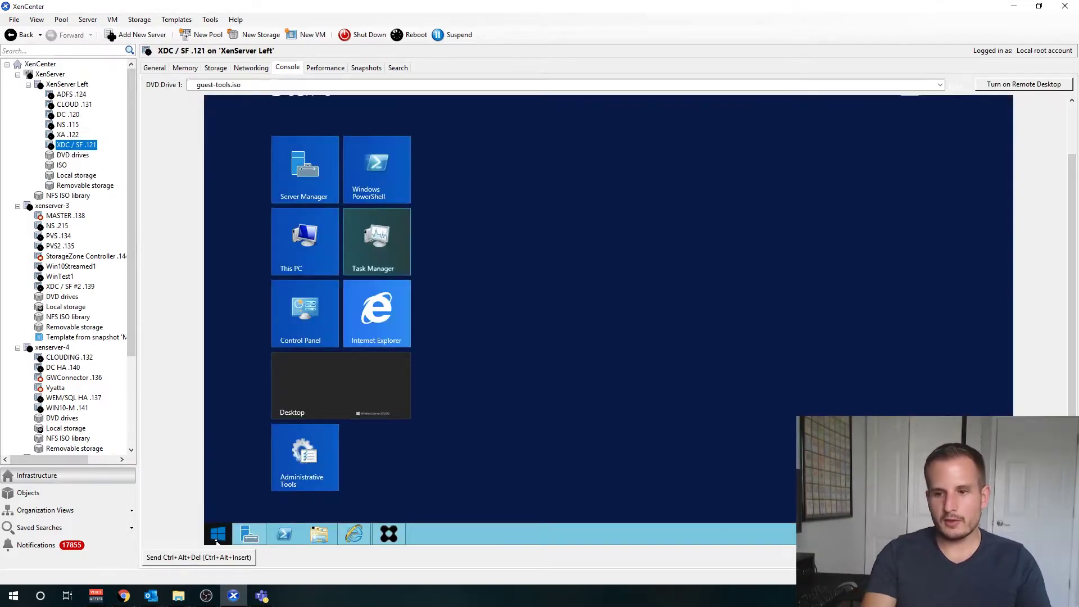
type("iis Manager")
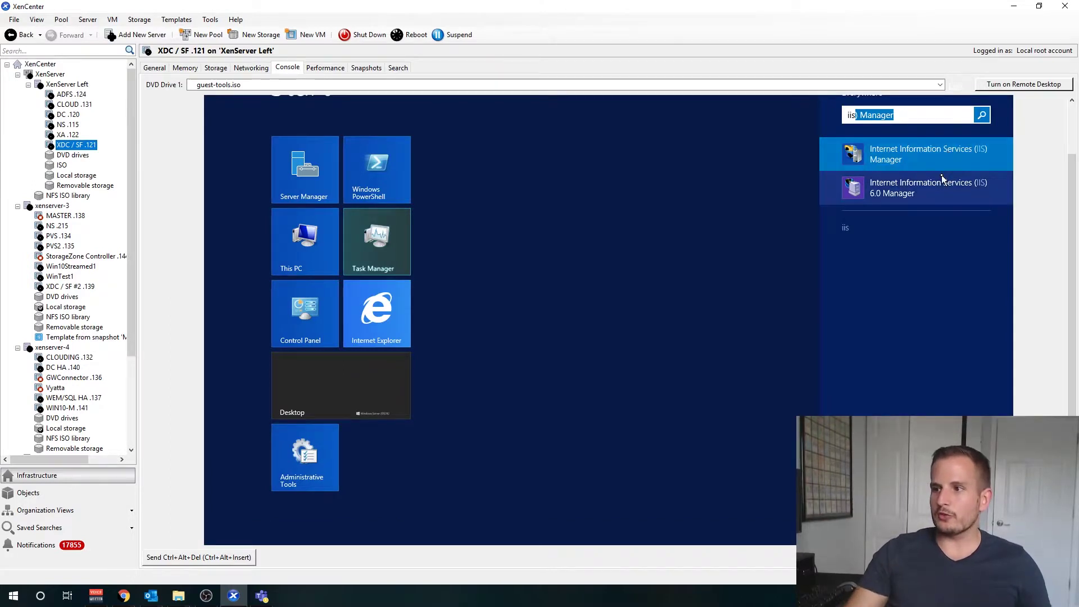
left_click(944, 159)
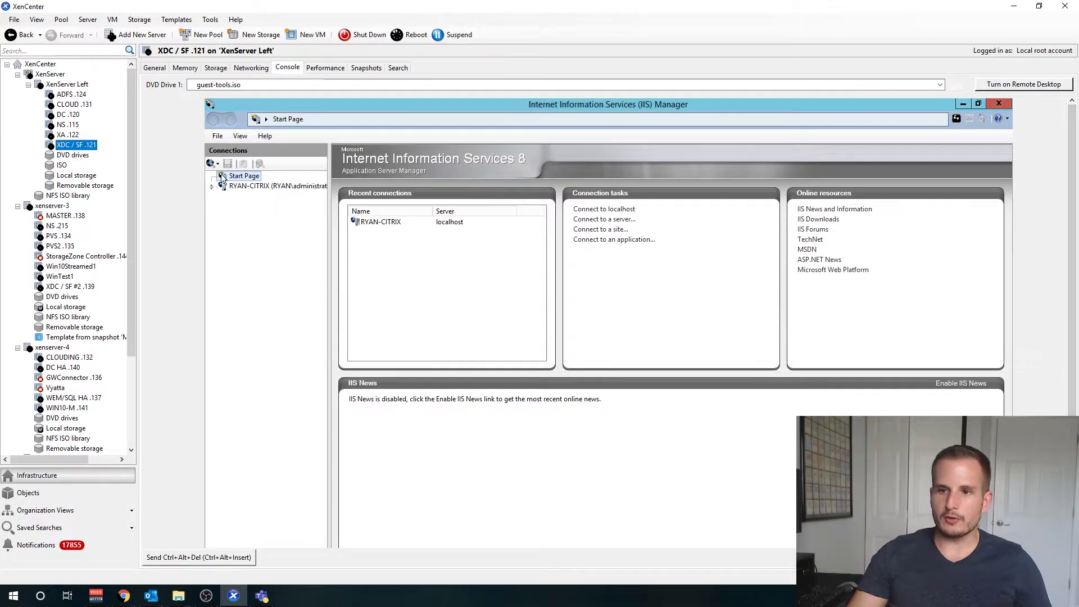
left_click(212, 189)
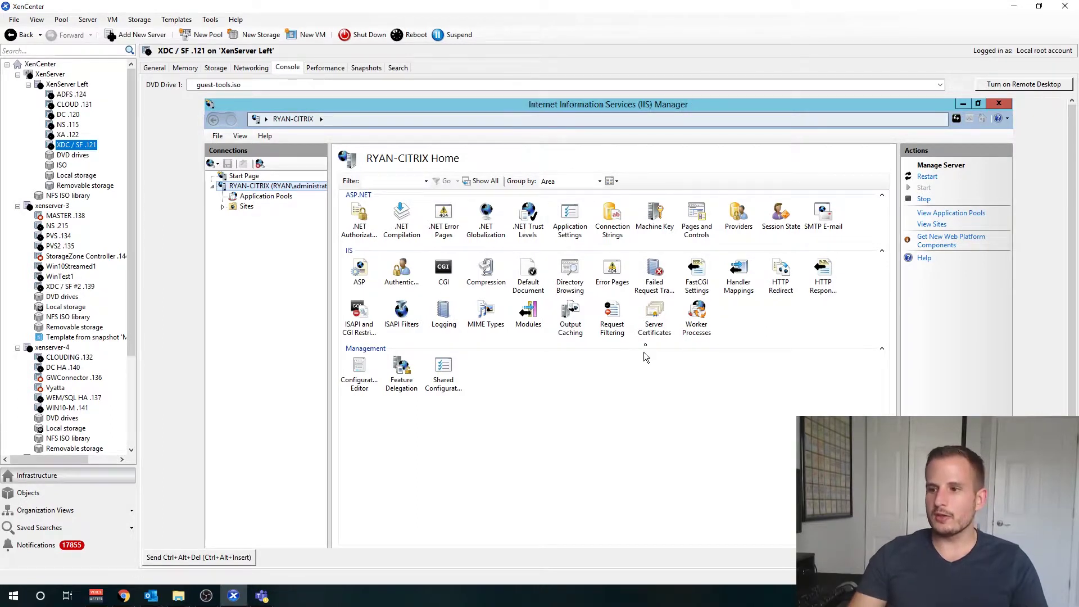
left_click(653, 332)
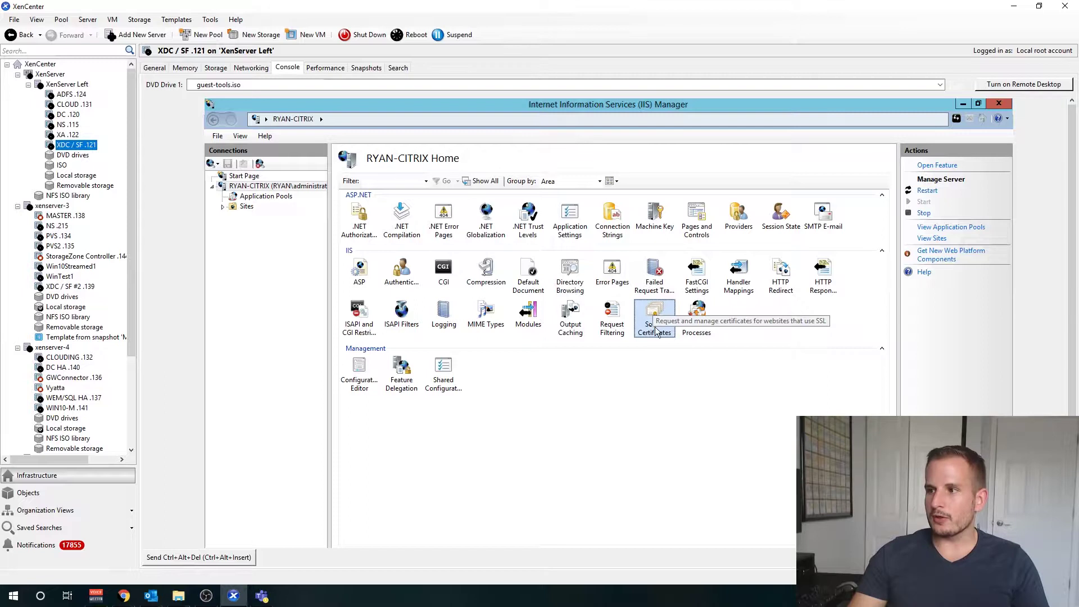
right_click(651, 330)
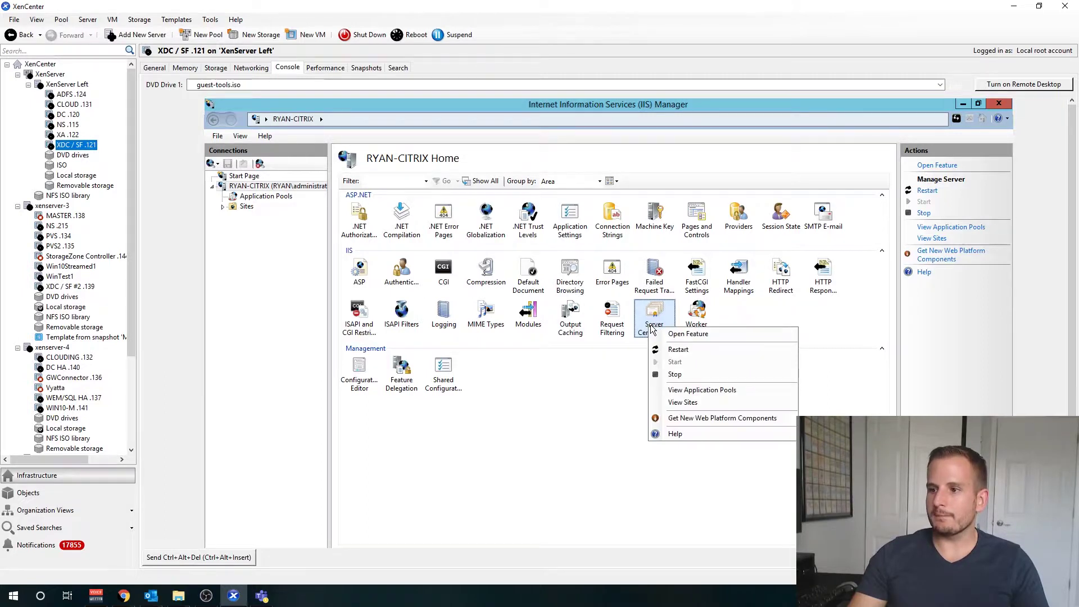
key("Escape")
double_click(652, 330)
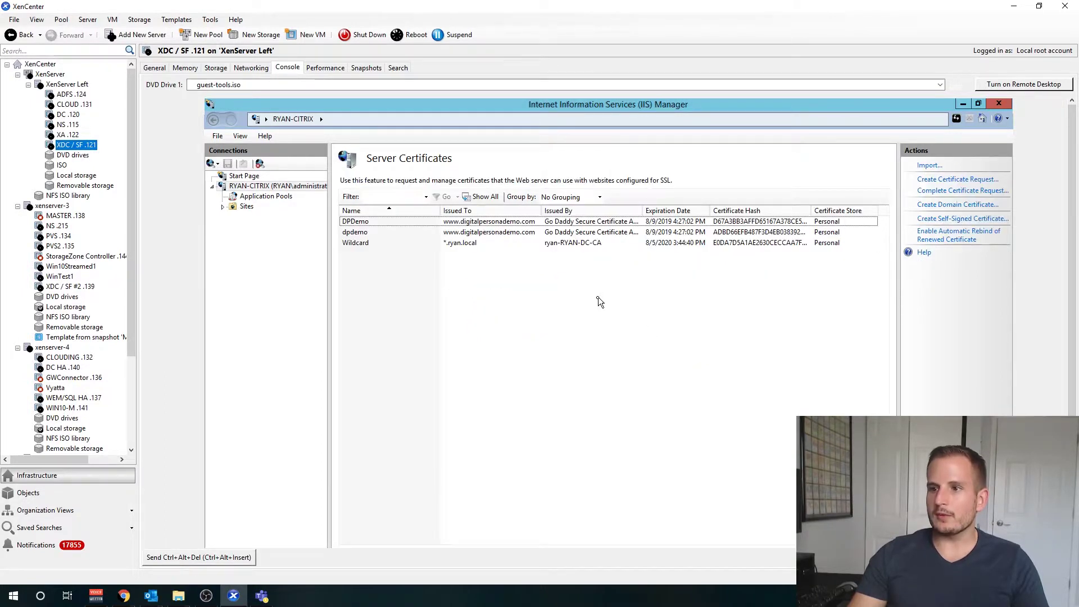
Step: Review the existing dpdemo and Wildcard certificates, then start a new domain certificate
left_click(371, 233)
left_click(353, 243)
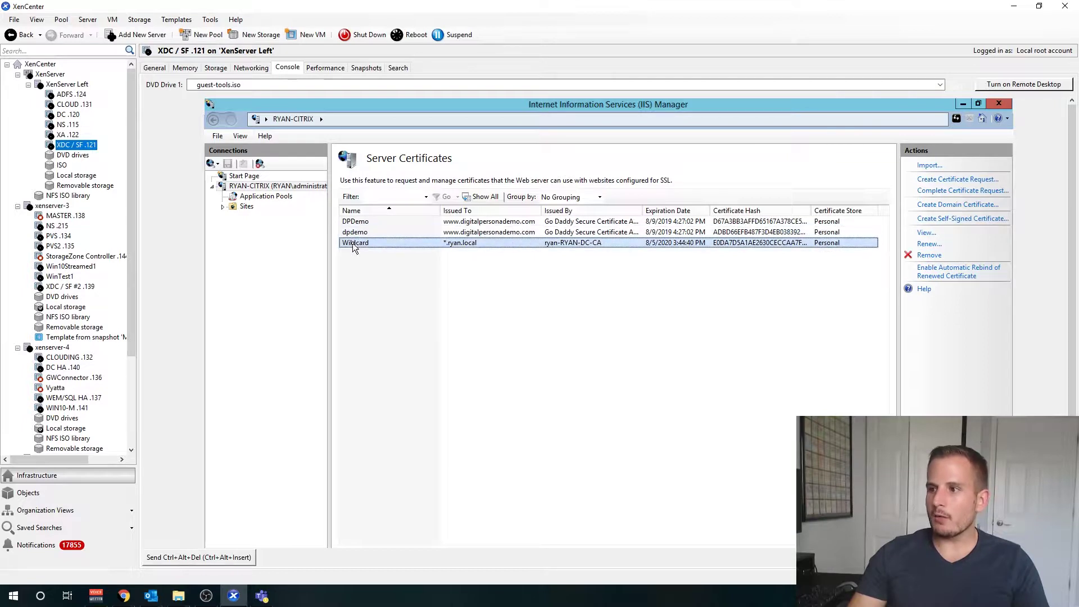
left_click(379, 277)
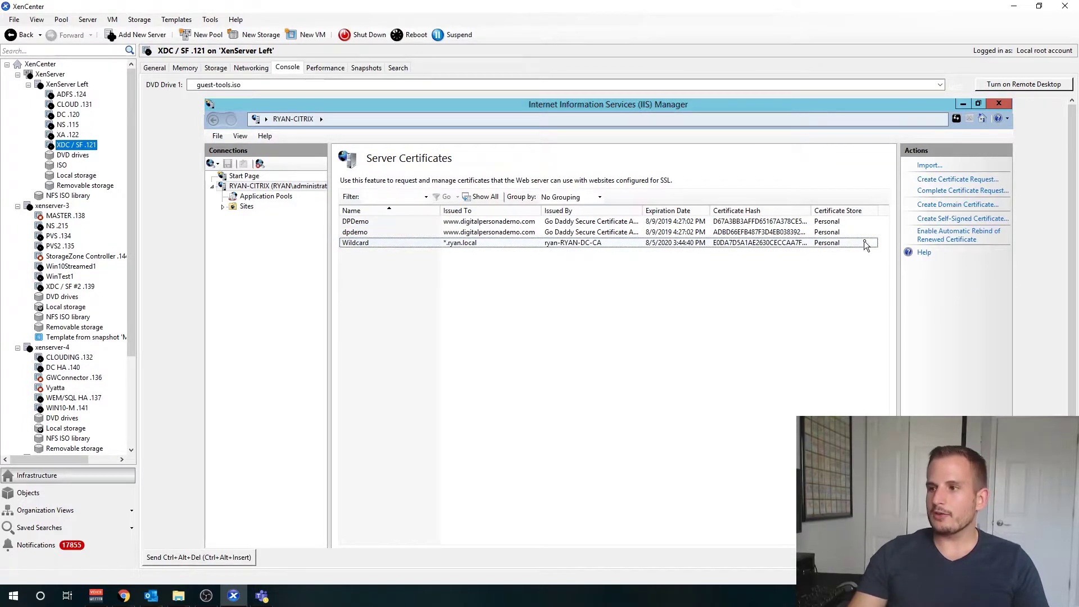
left_click(939, 205)
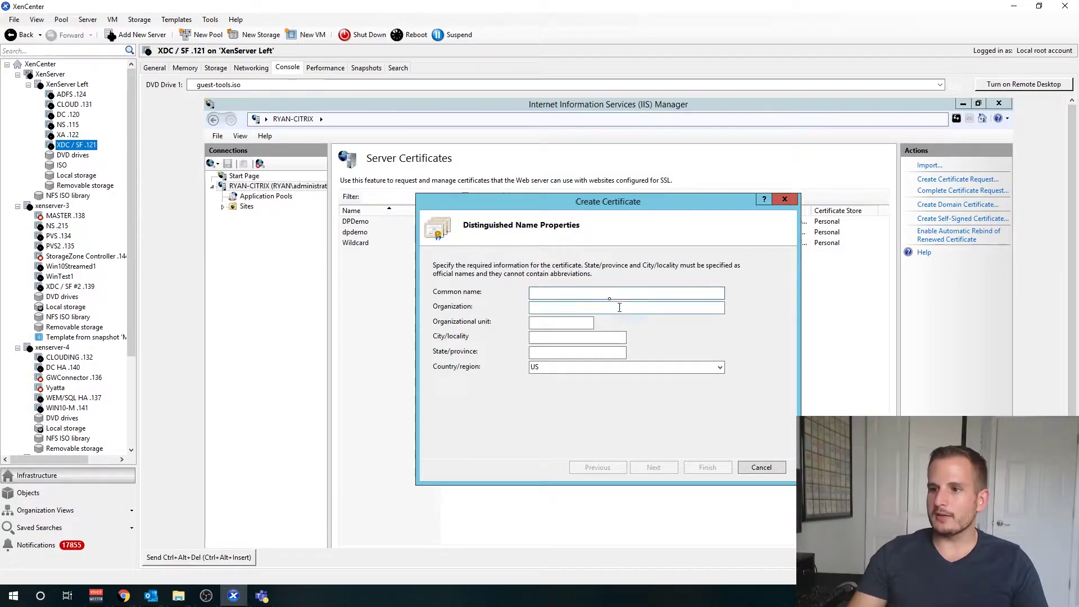
left_click_drag(569, 204, 571, 282)
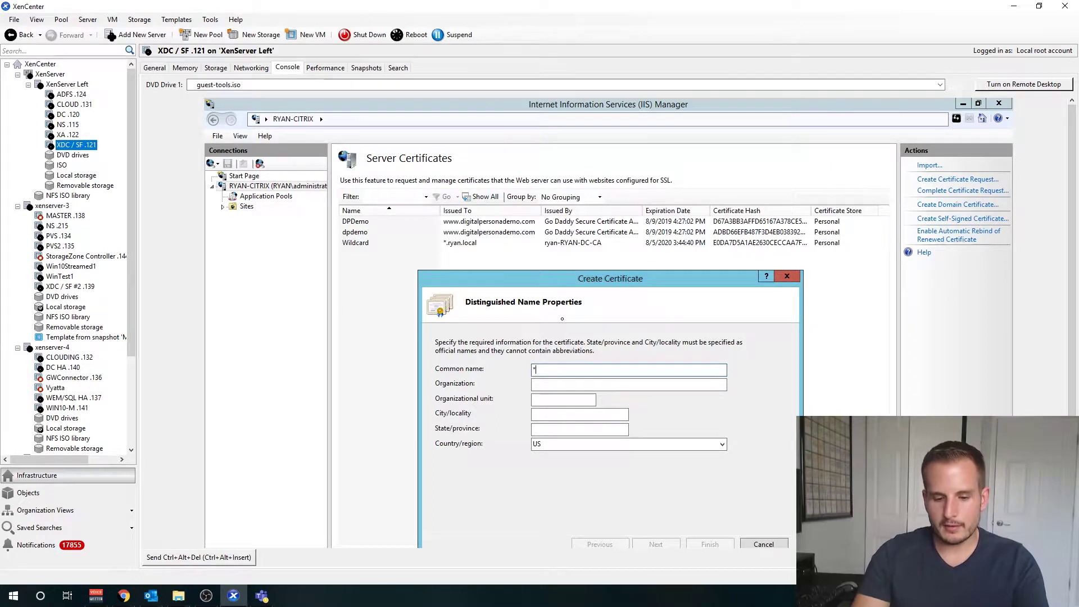
Step: Enter *.ryan.local as common name with placeholder organization details and move to the authority page
type("*.ryan.local")
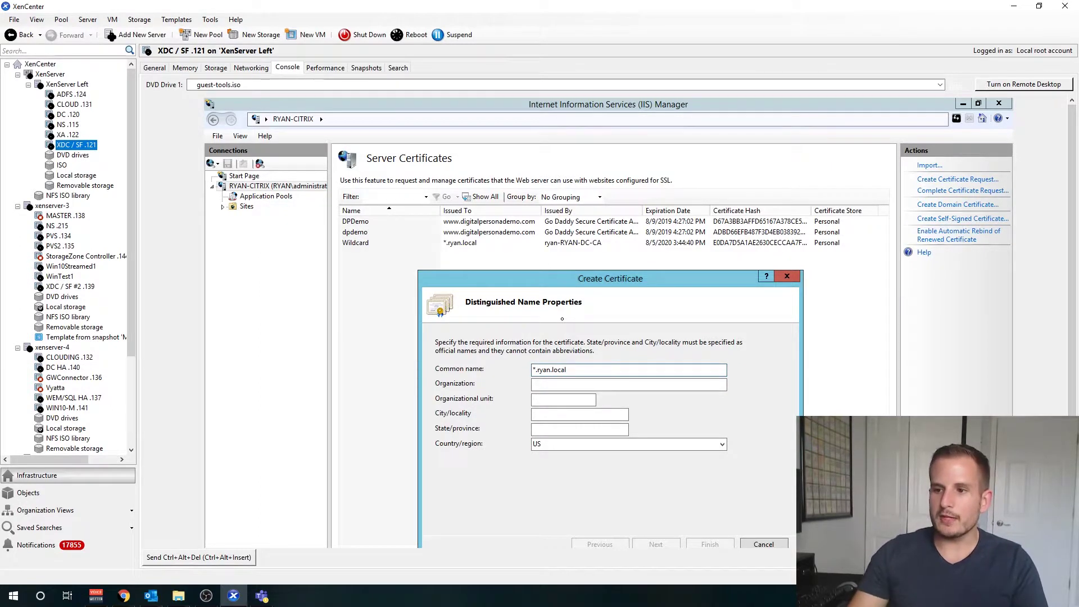
key("Tab")
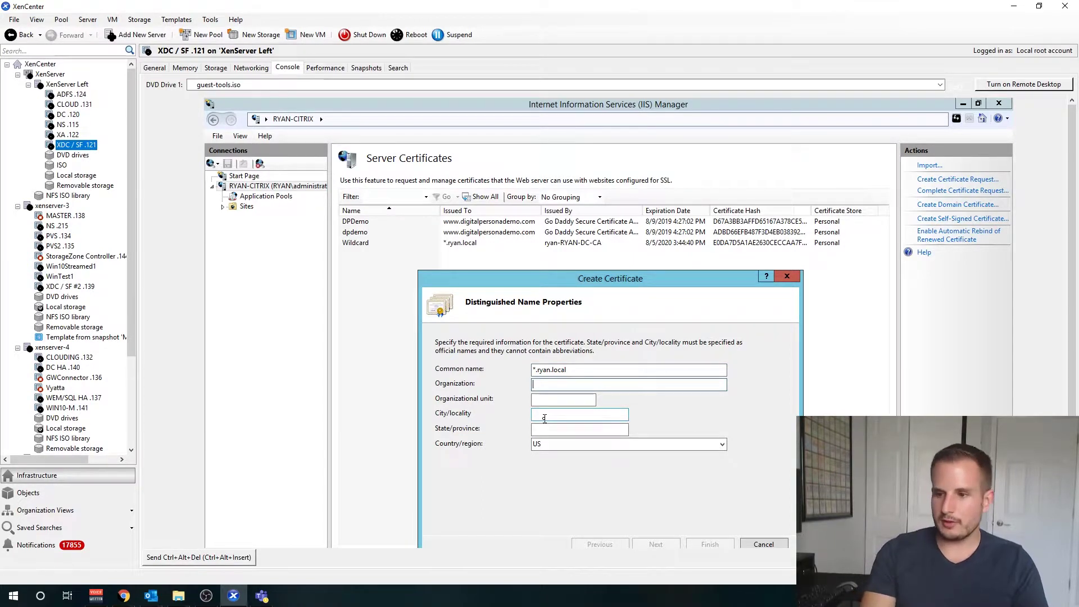
type("A")
key("Tab")
type("a")
key("Tab")
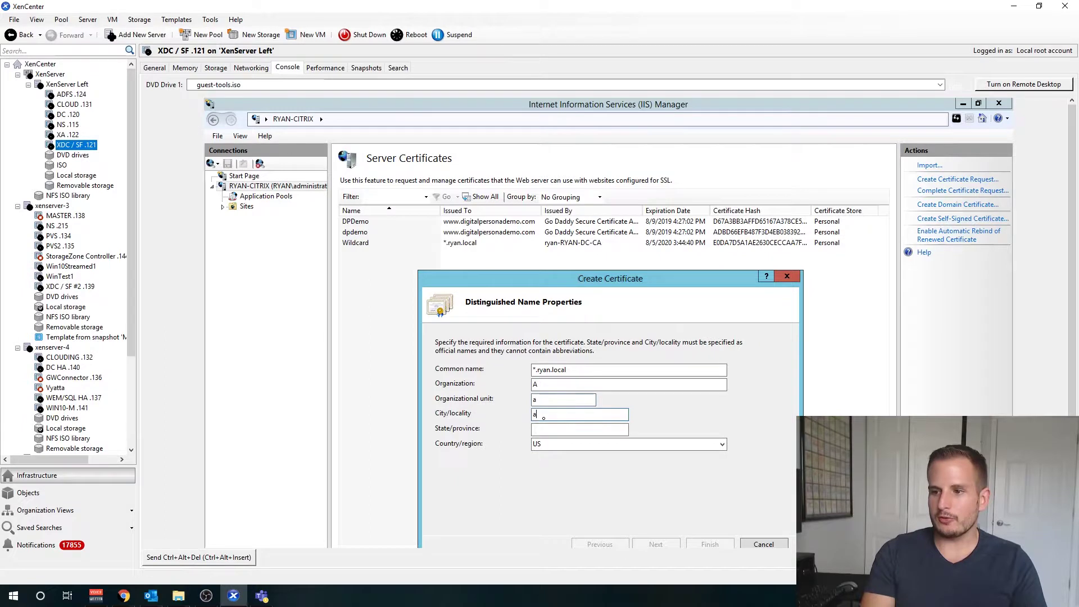
type("a")
key("Tab")
type("a")
left_click_drag(521, 281, 480, 260)
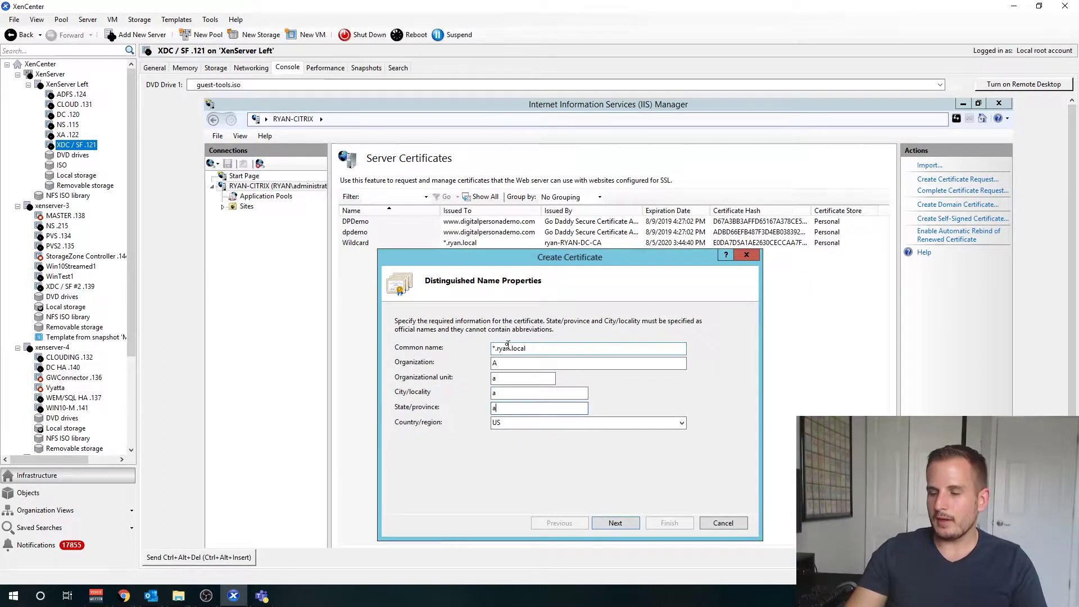
left_click(605, 522)
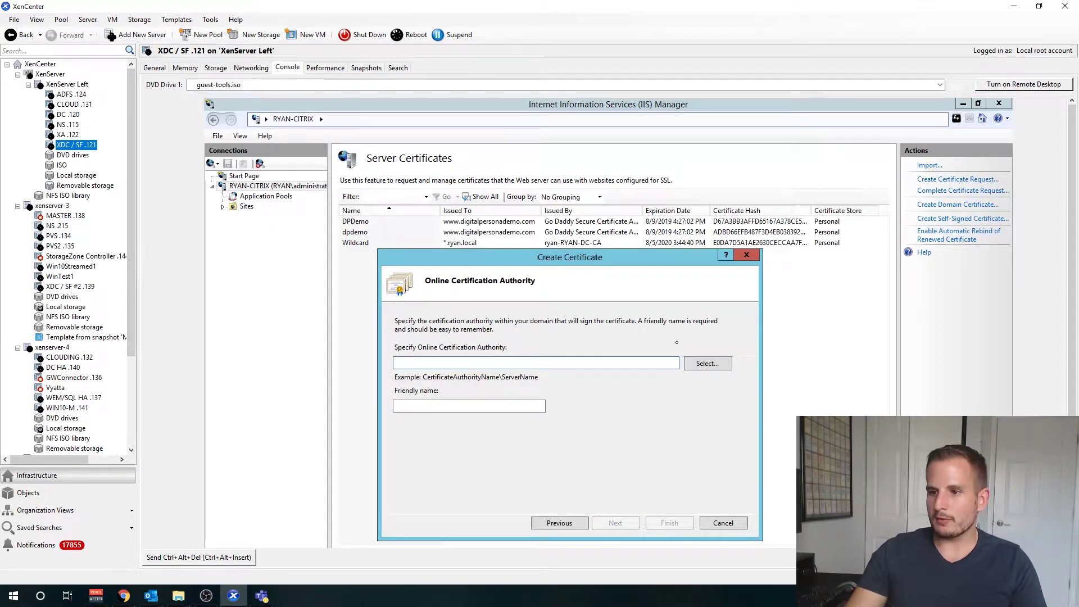
Step: Select ryan-RYAN-DC-CA as the online certification authority
left_click(723, 364)
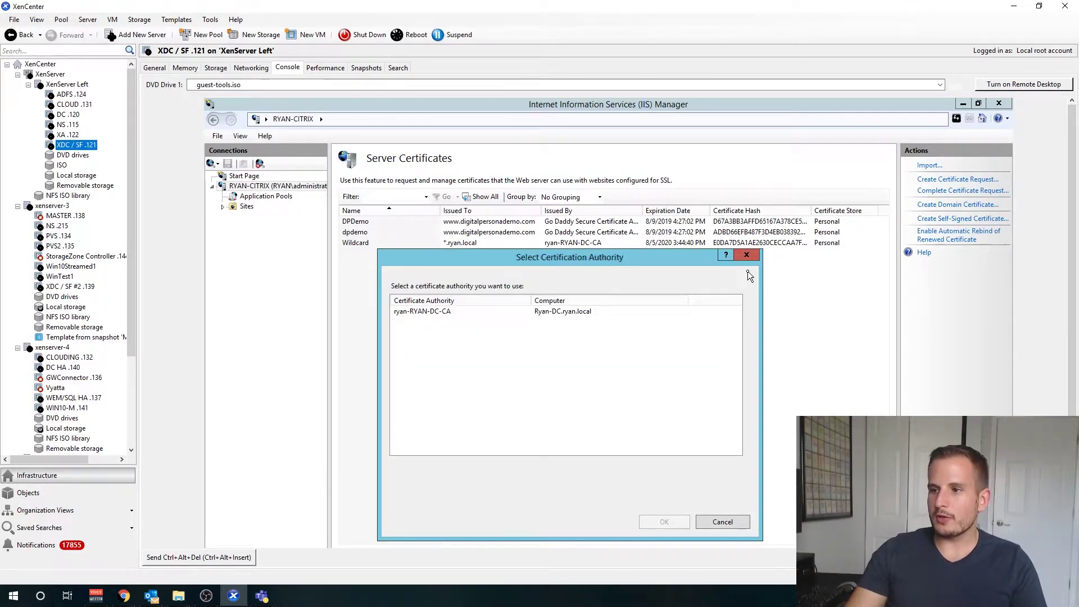
double_click(569, 313)
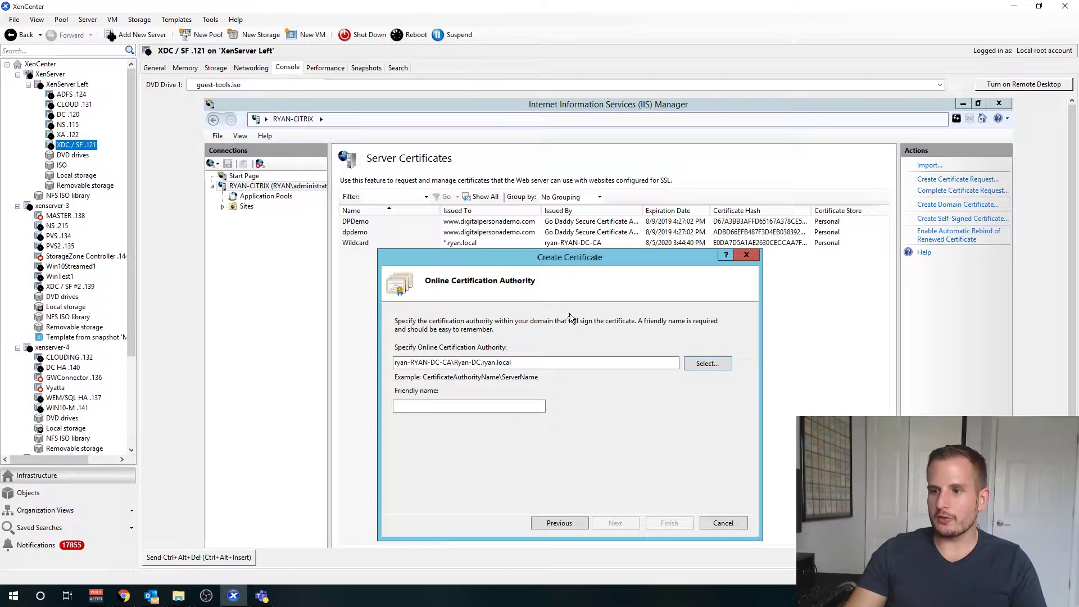
left_click(718, 366)
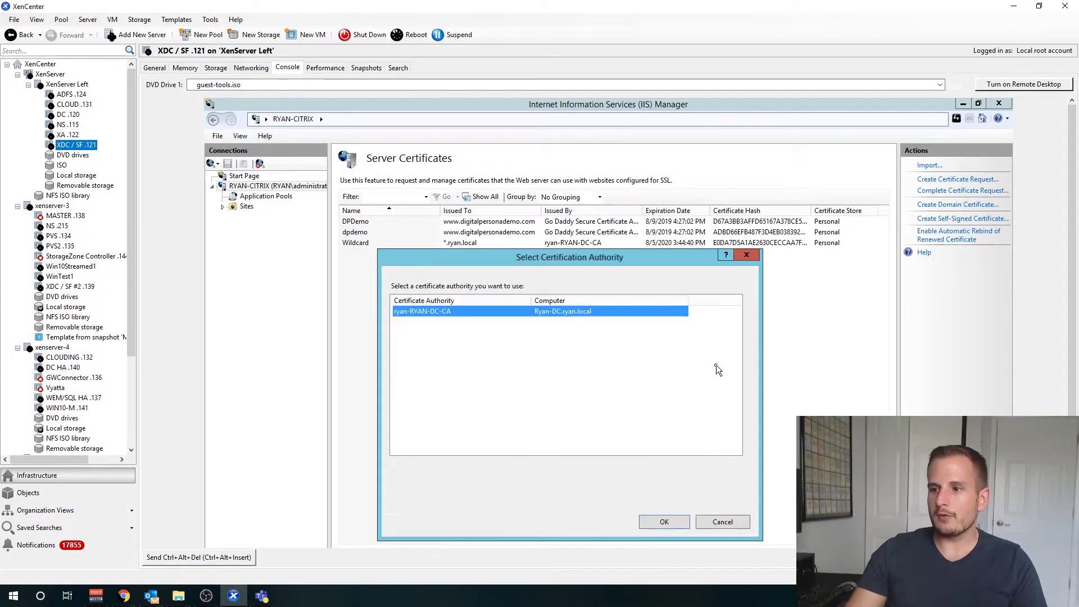
double_click(509, 313)
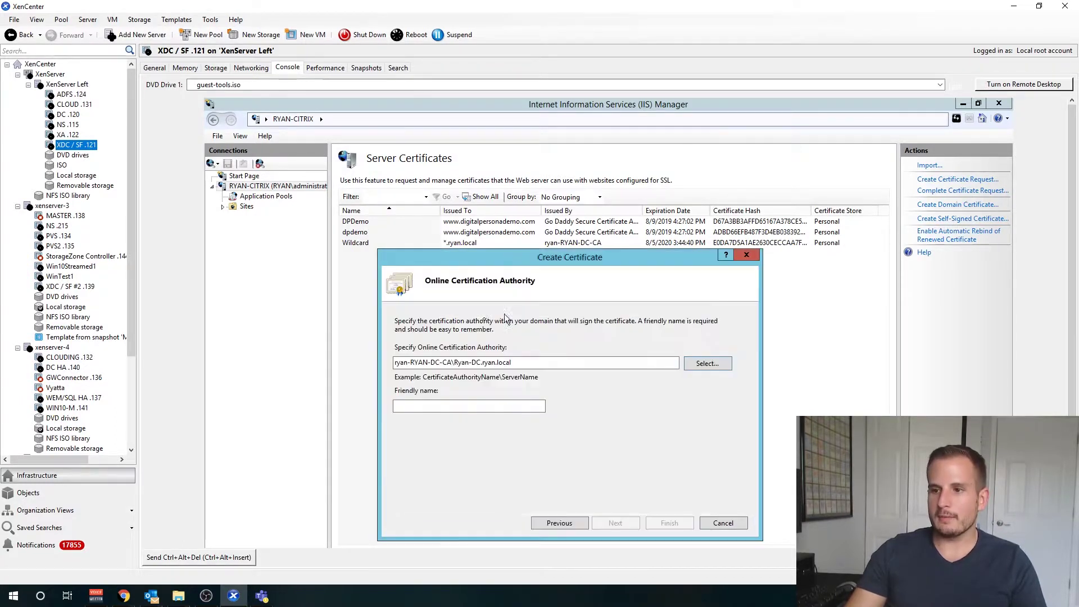
Step: Set the certificate's friendly name to WildcardTwo
left_click(501, 407)
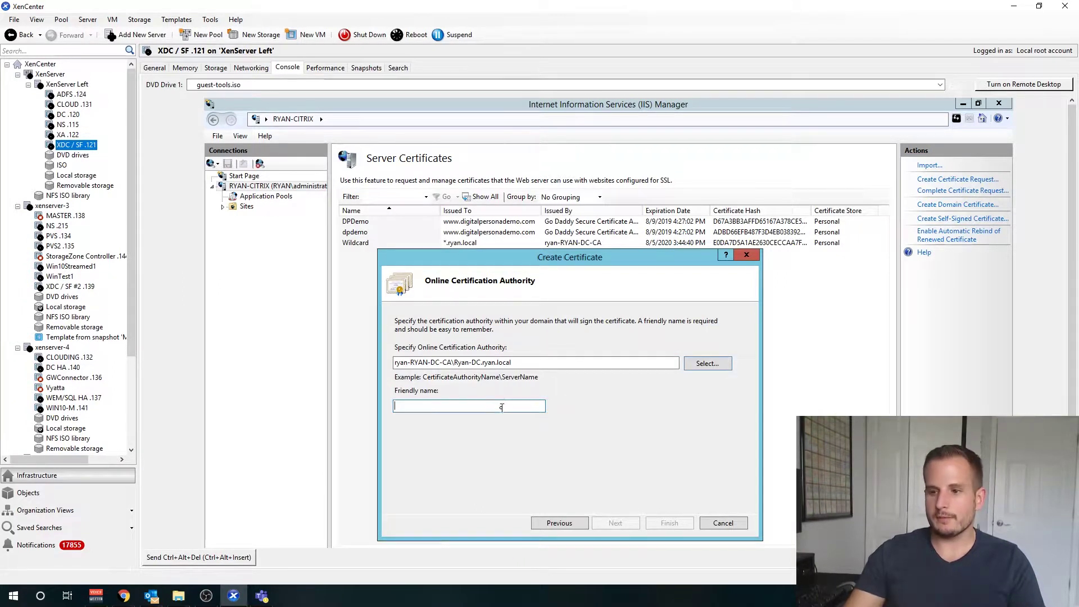
type("Wildcard")
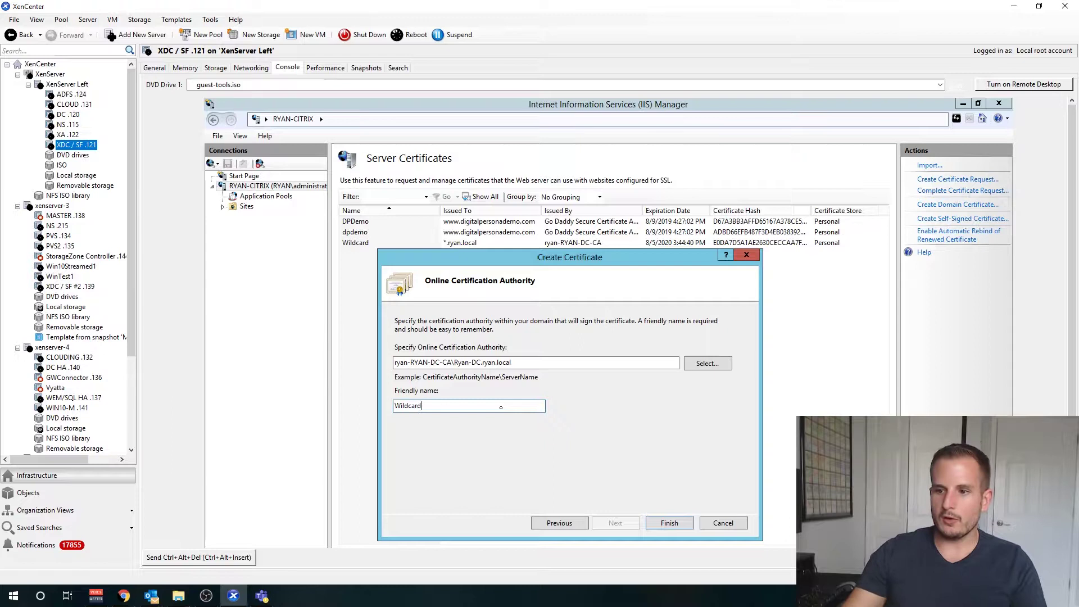
type("2")
key("BackSpace")
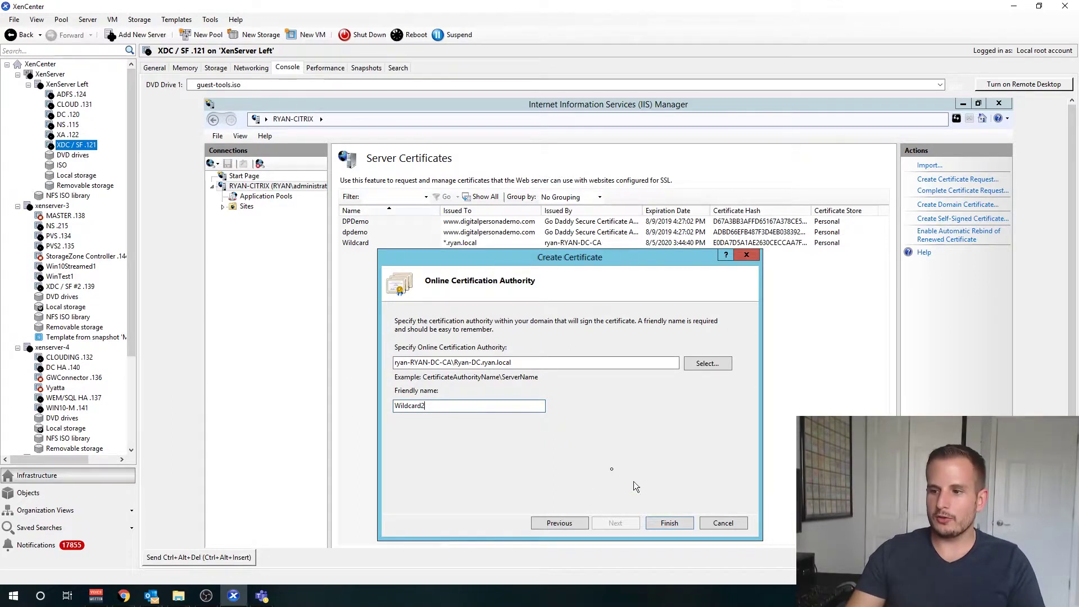
type("-Two")
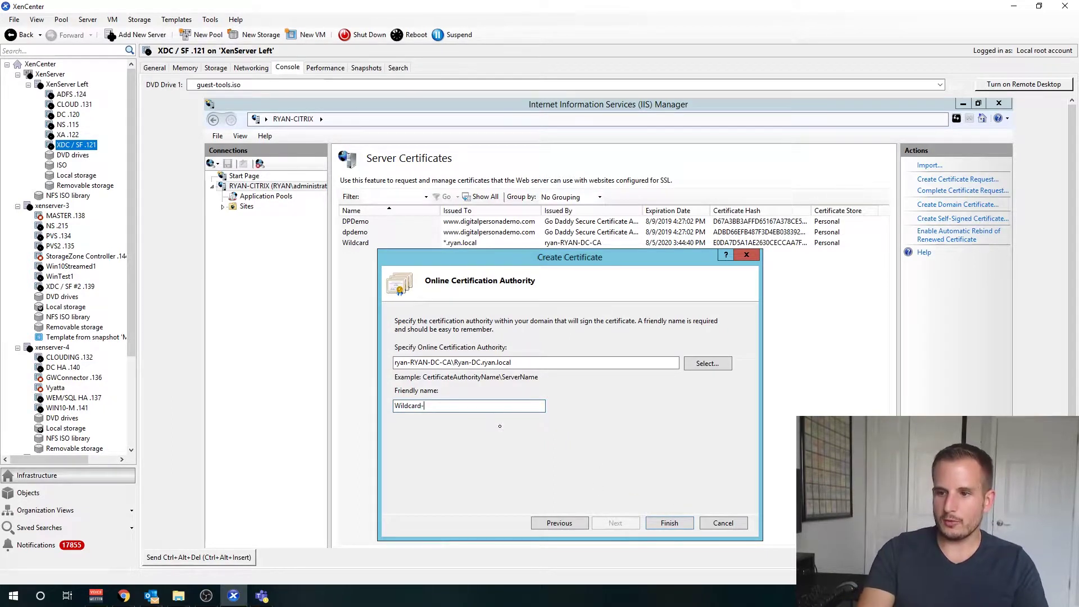
left_click(425, 407)
key("BackSpace")
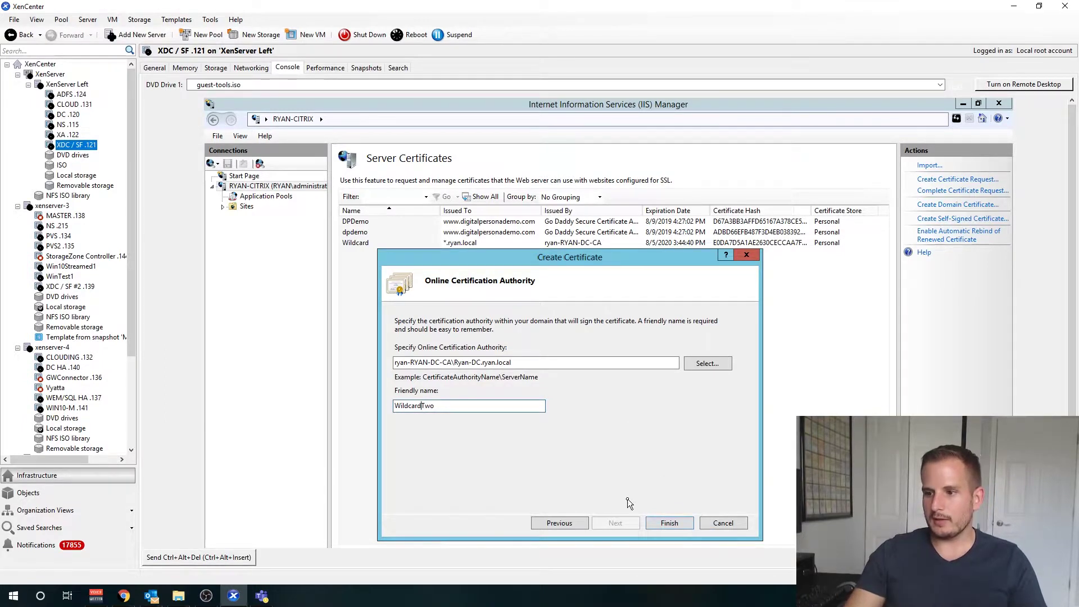
Step: Finish the wizard and select the new WildcardTwo certificate in the list
left_click(671, 522)
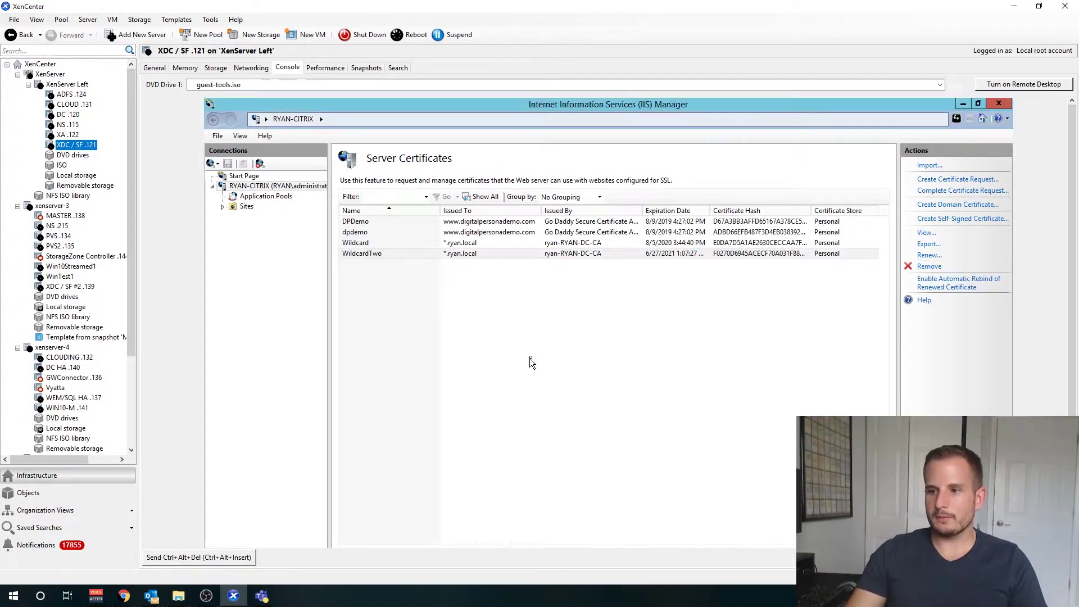
left_click(416, 254)
left_click(409, 243)
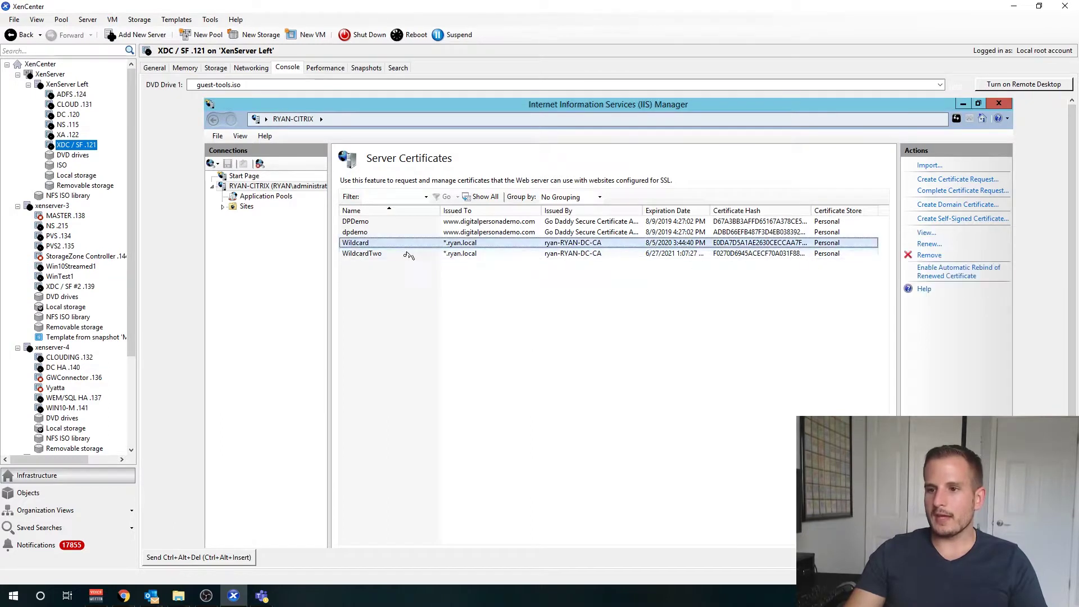
left_click(404, 254)
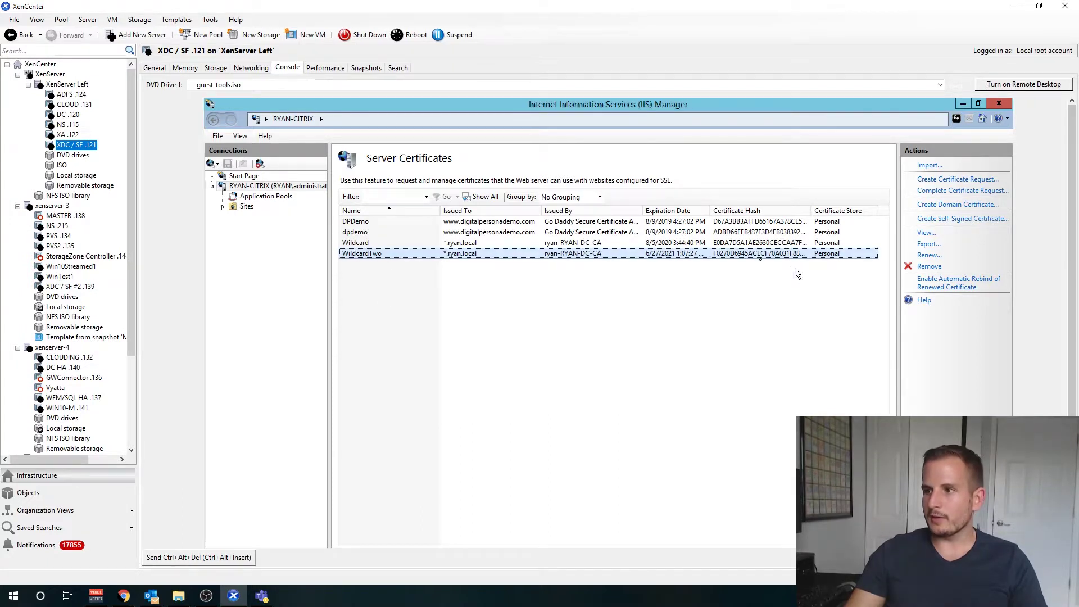
Step: Export WildcardTwo to C:\Wildcard-Two.pfx protected with a password
right_click(617, 254)
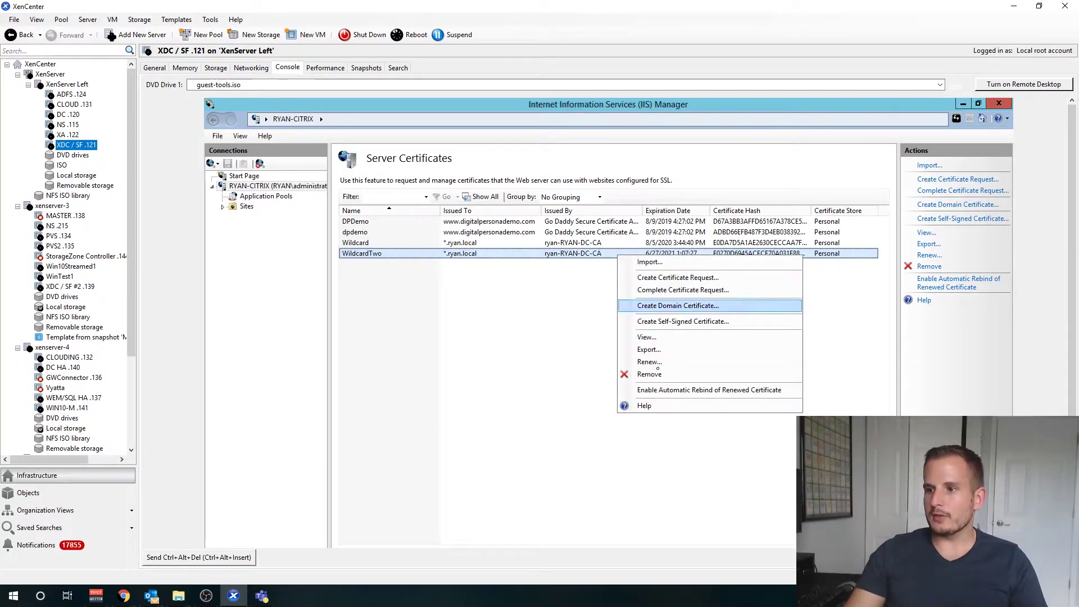
left_click(653, 349)
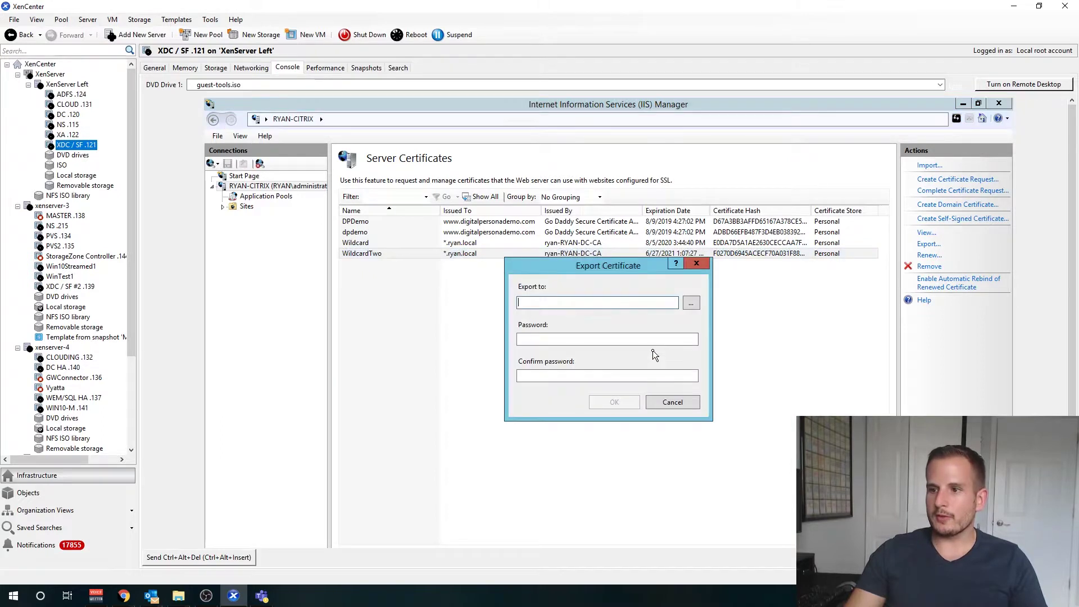
left_click(689, 304)
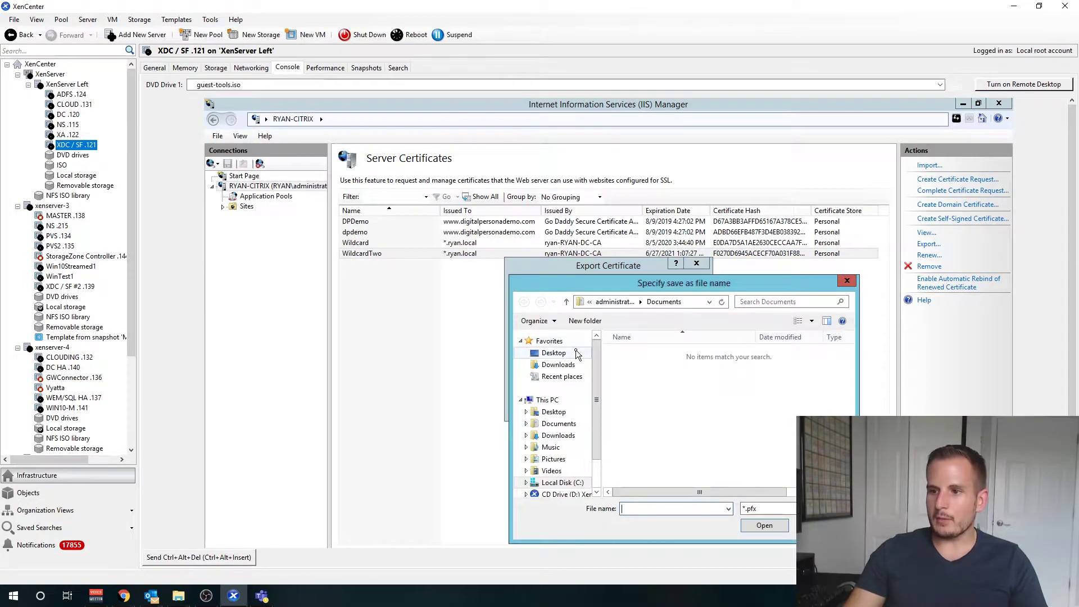
left_click(562, 482)
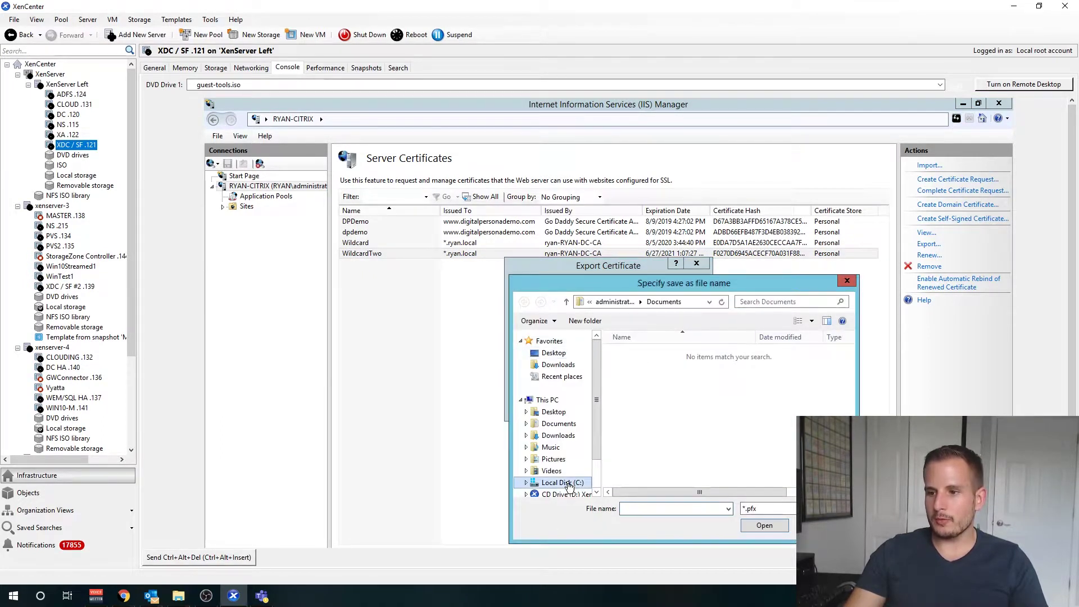
left_click(638, 508)
type("Wild")
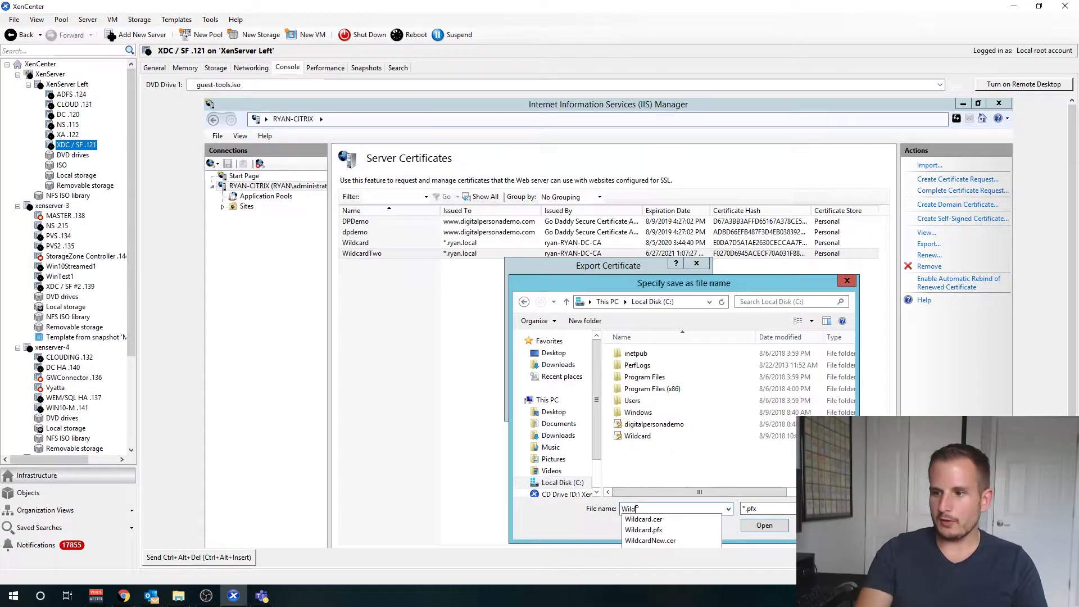
type("card-Two")
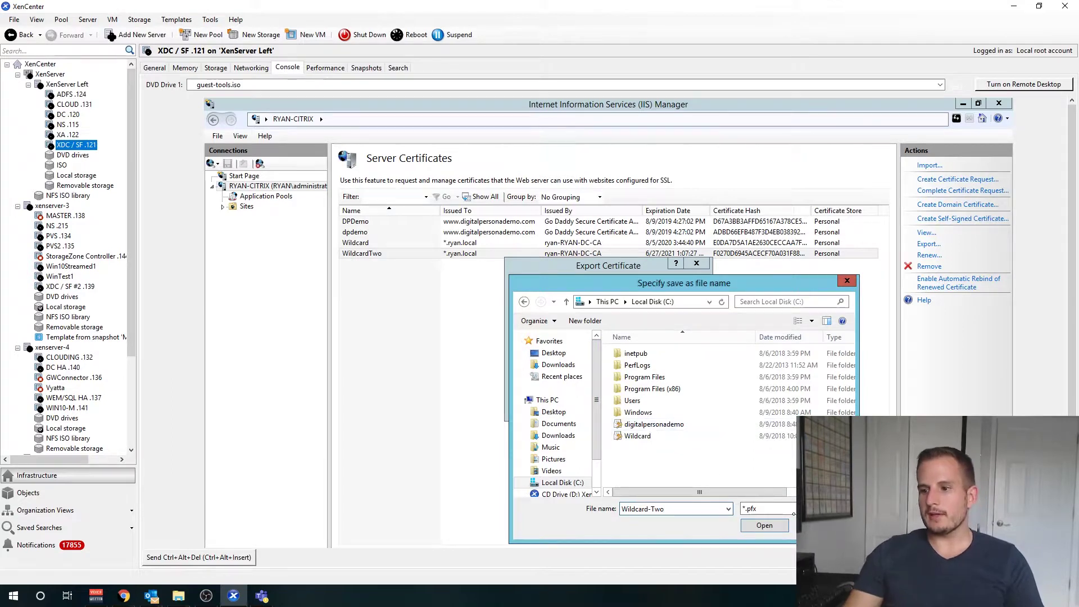
left_click(768, 524)
left_click(565, 339)
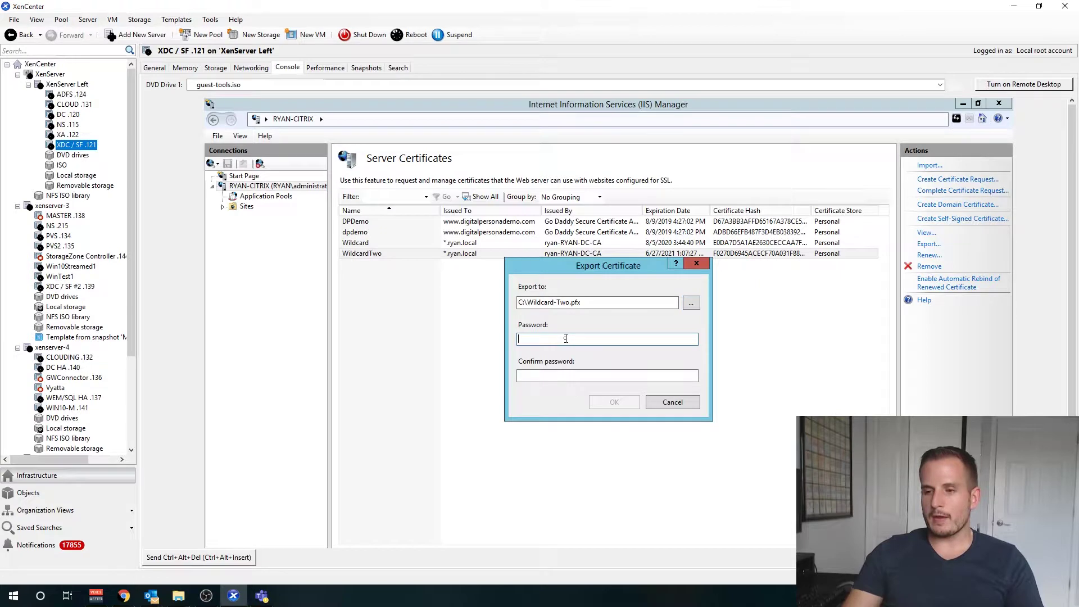
type("a")
key("Tab")
type("a")
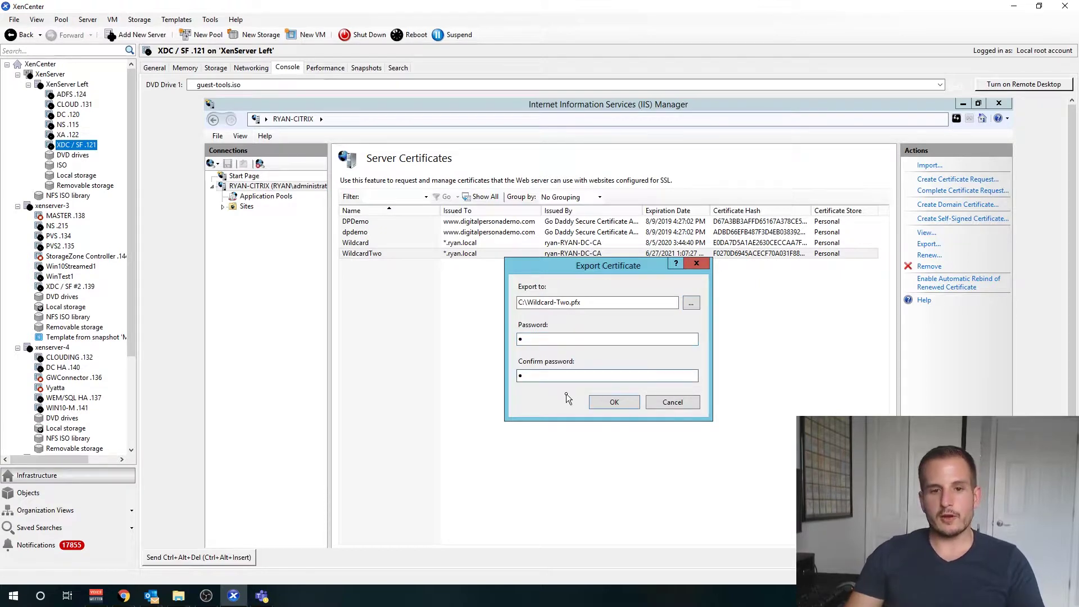
left_click(601, 406)
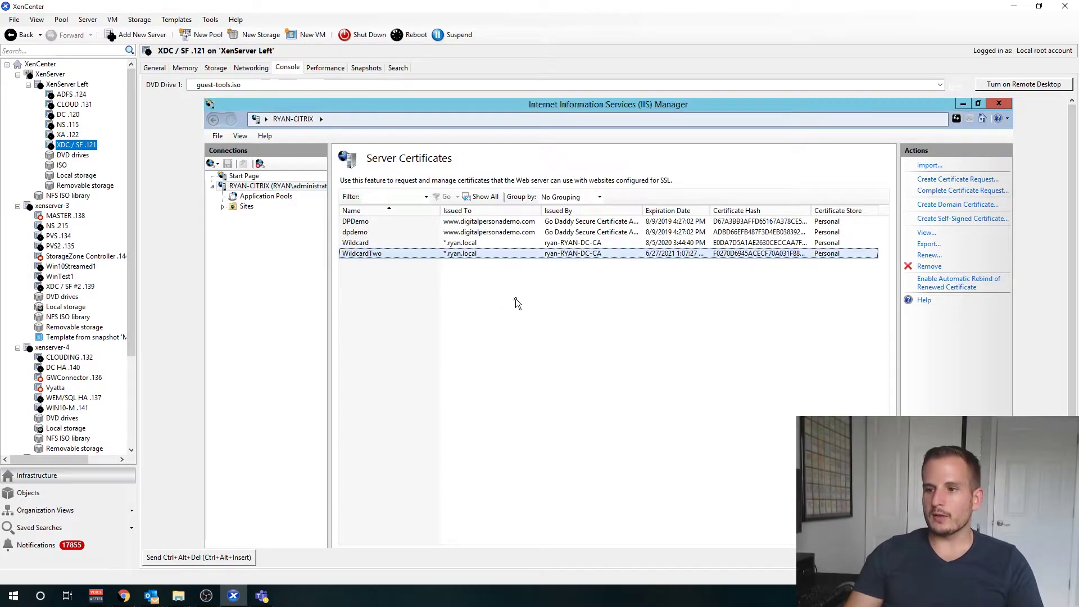
Step: Reopen the WildcardTwo export window and cancel it
scroll(1002, 407, "down", 2)
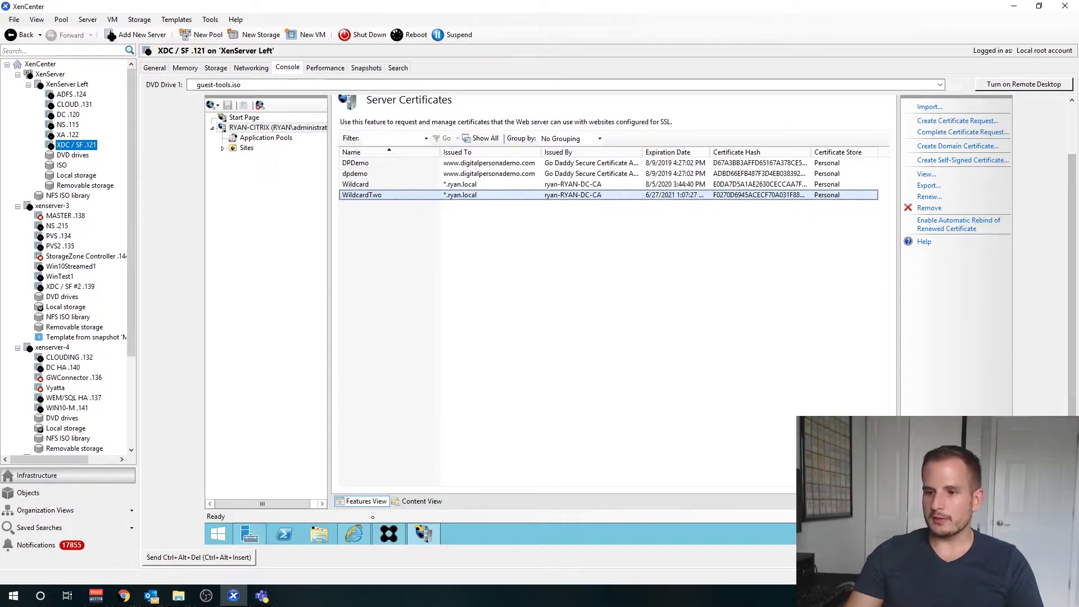
right_click(500, 196)
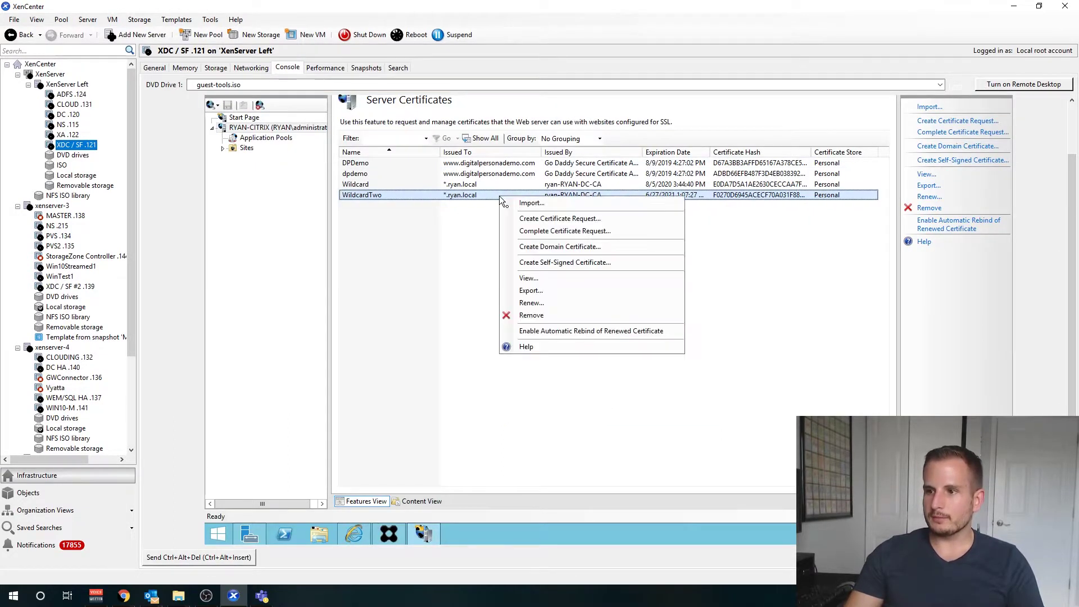
left_click(531, 290)
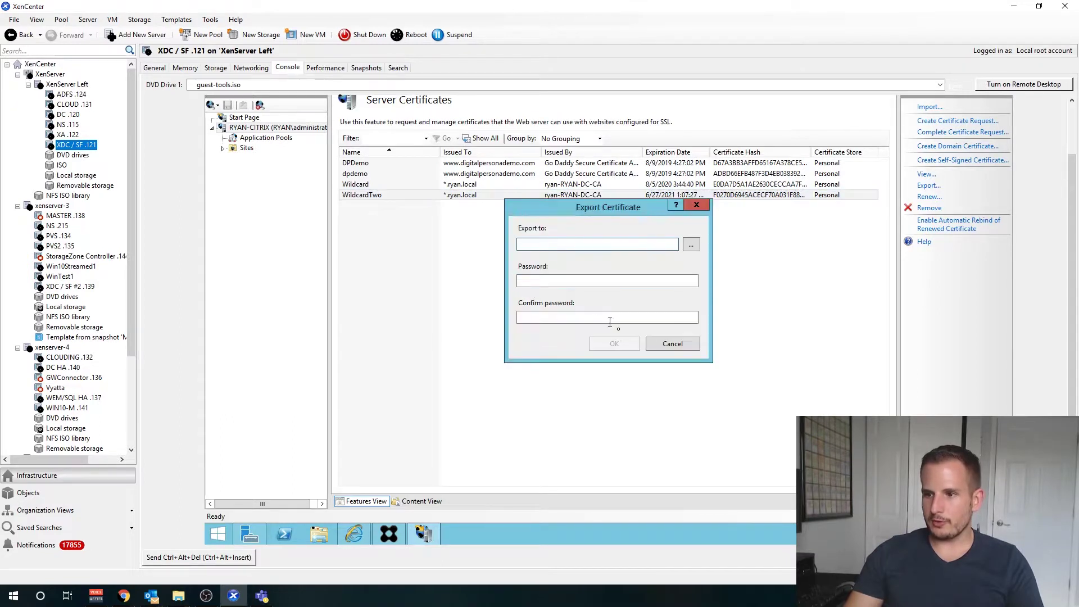
left_click(659, 343)
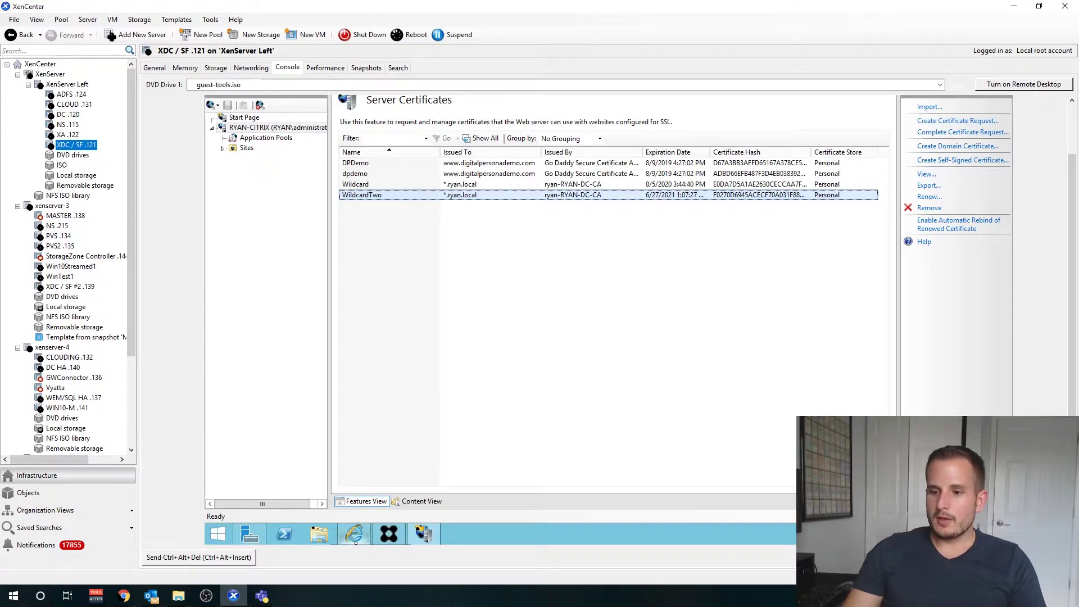
mouse_move(355, 542)
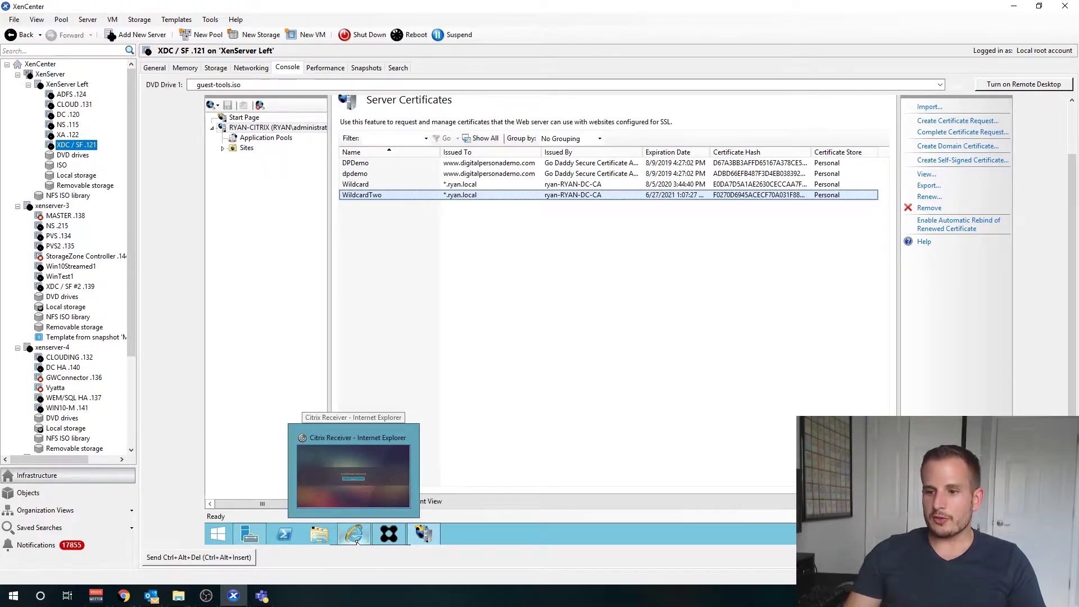
Step: Open the \\ryan-dc\c$ network share in File Explorer
left_click(357, 543)
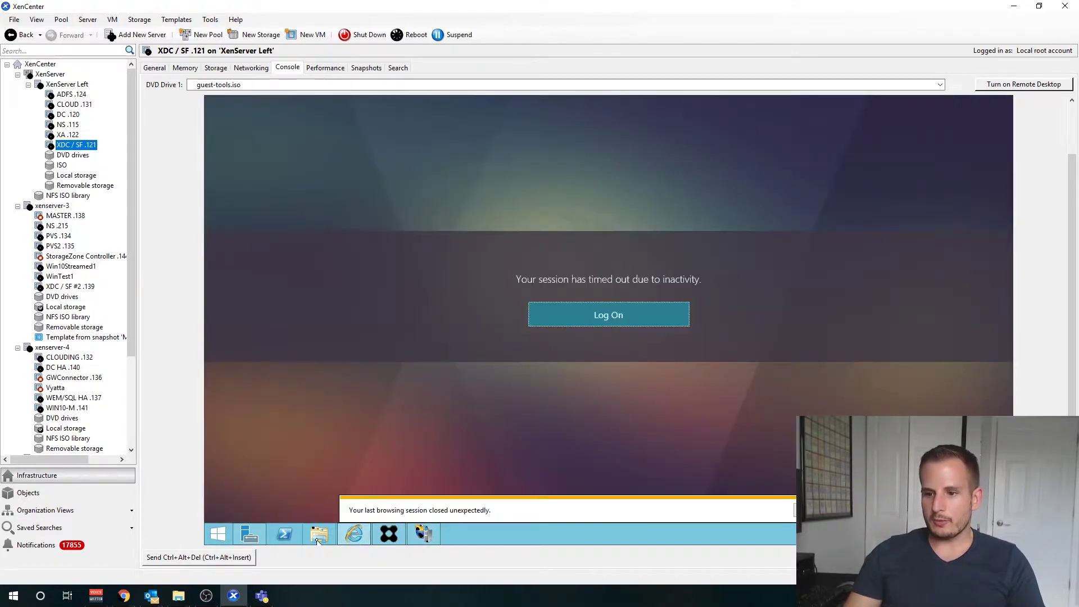
left_click(319, 534)
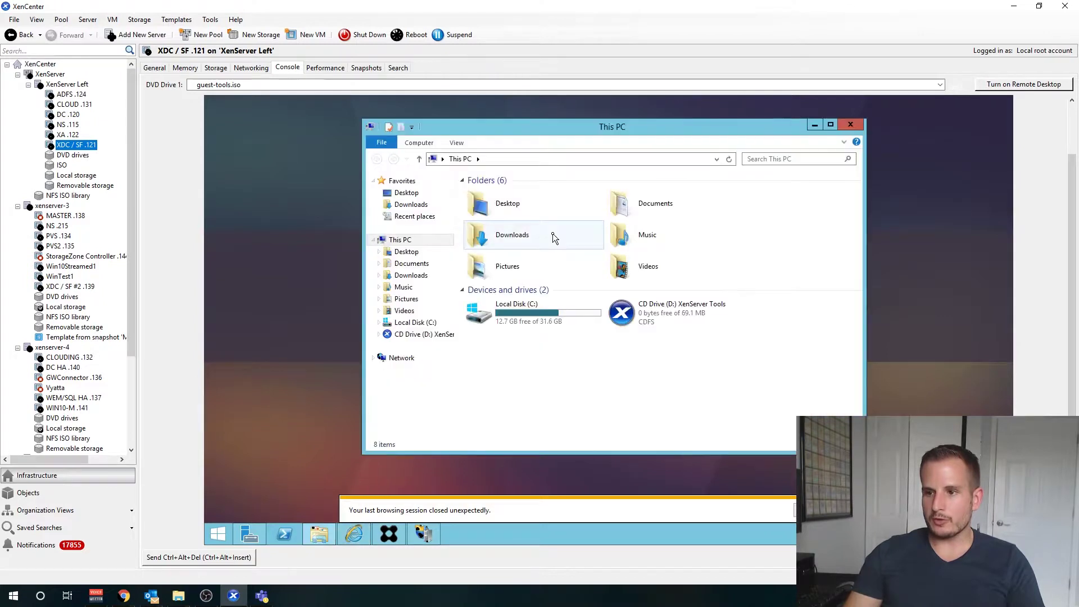
left_click(575, 159)
type("\\r")
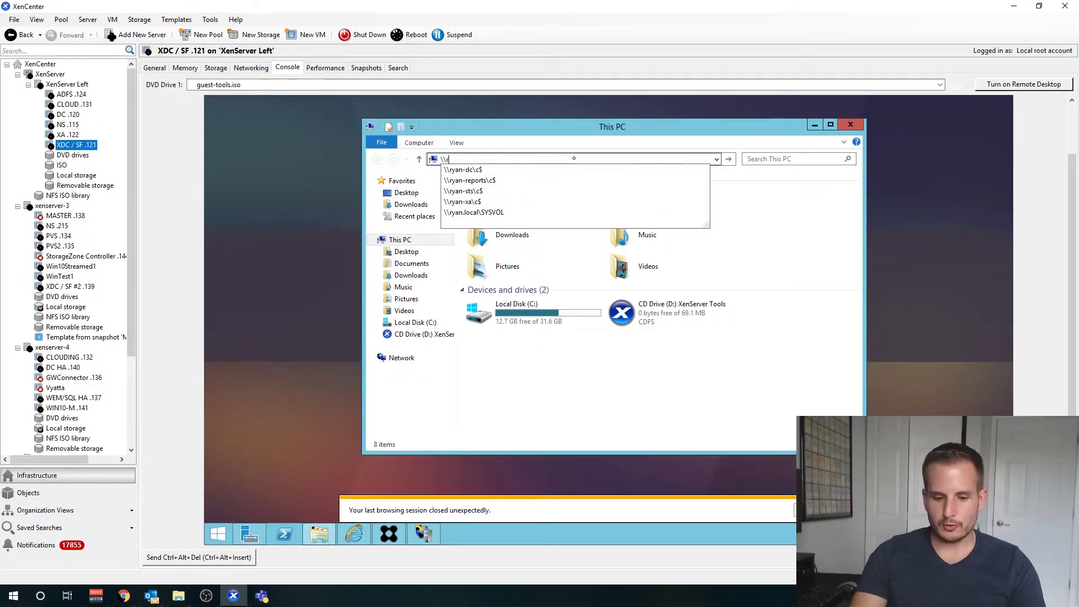
type("yan-dc\\c$")
key("Return")
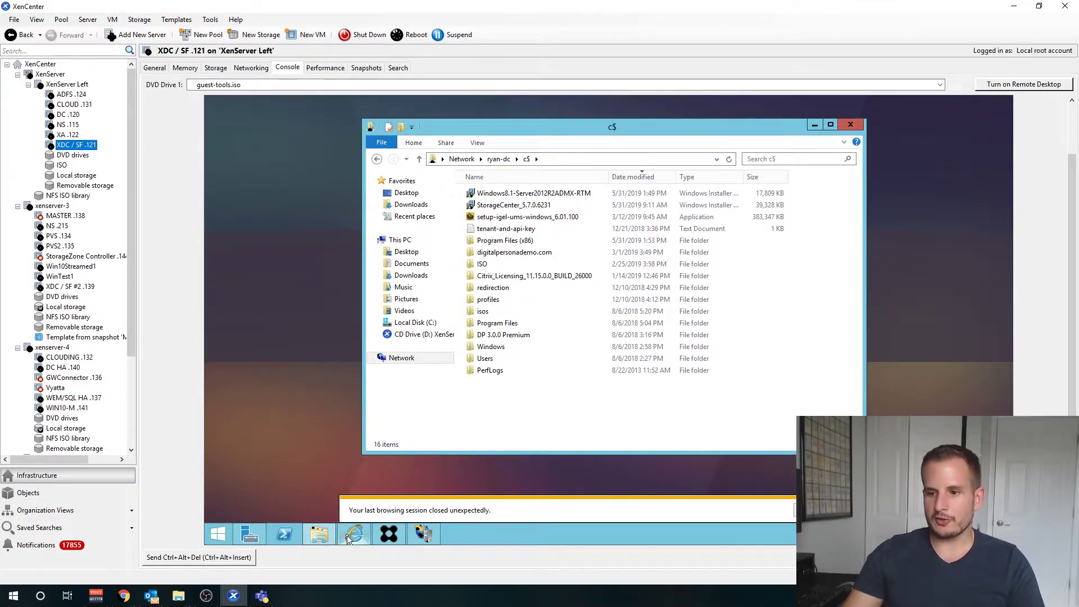
Step: Open Local Disk (C:) in a second window and drag Wildcard-Two onto the c$ share
right_click(314, 539)
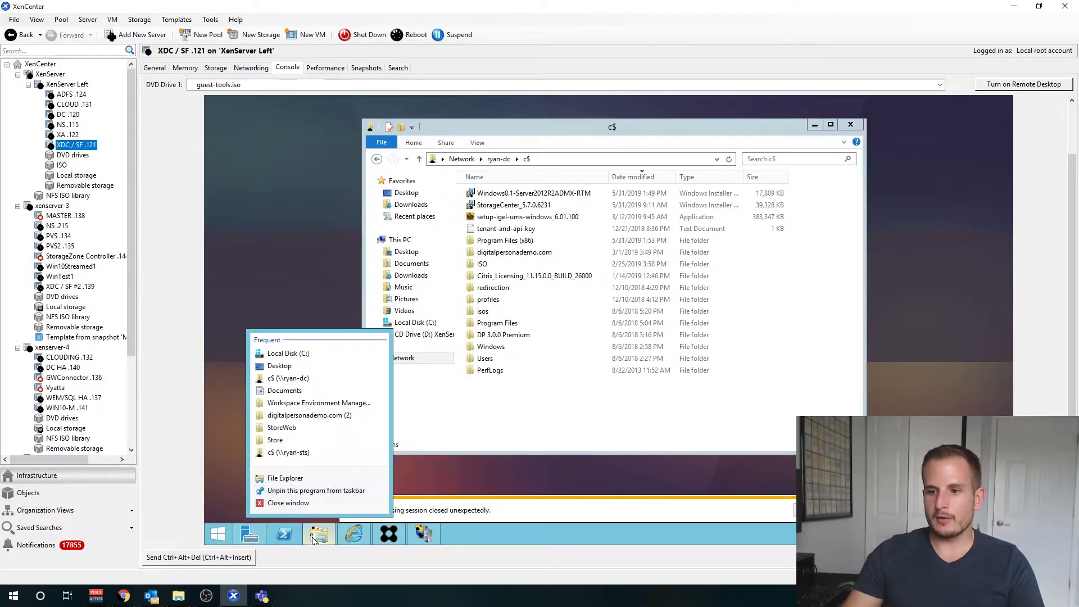
left_click(286, 478)
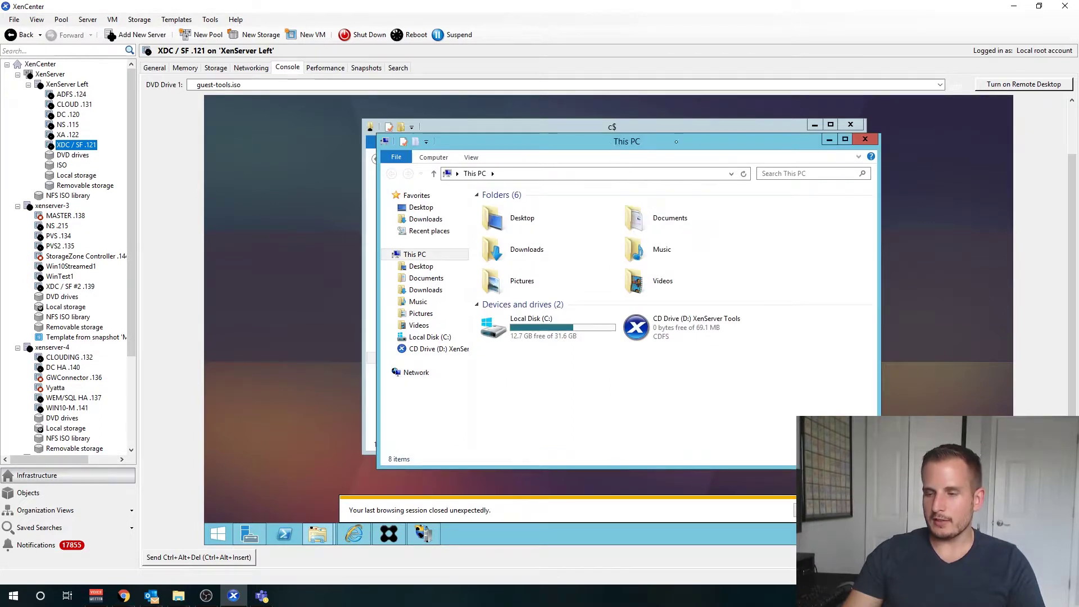
left_click_drag(627, 142, 747, 141)
double_click(617, 326)
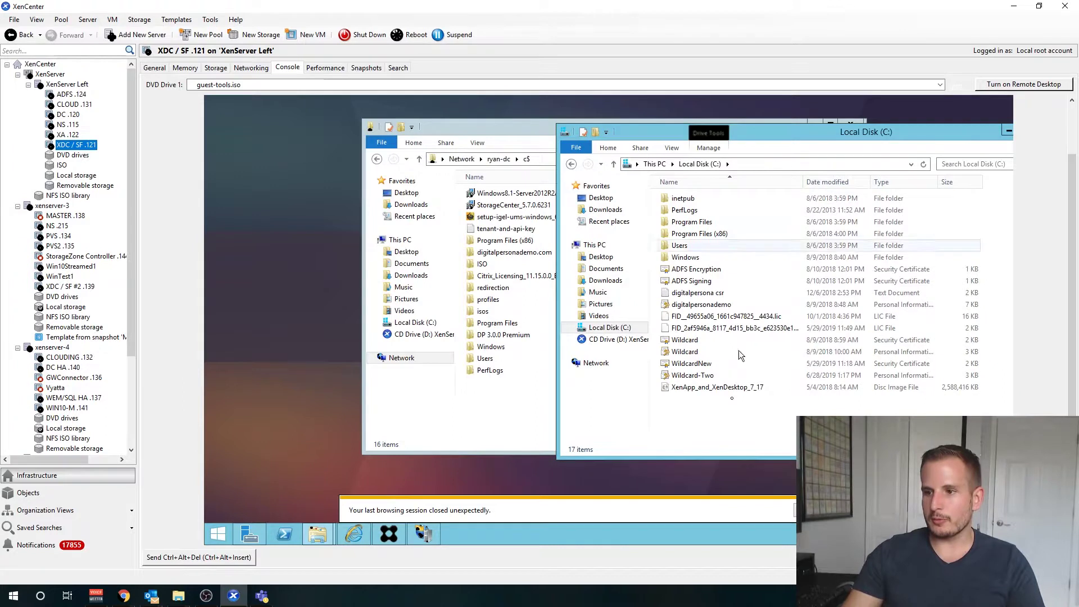
left_click_drag(695, 375, 498, 410)
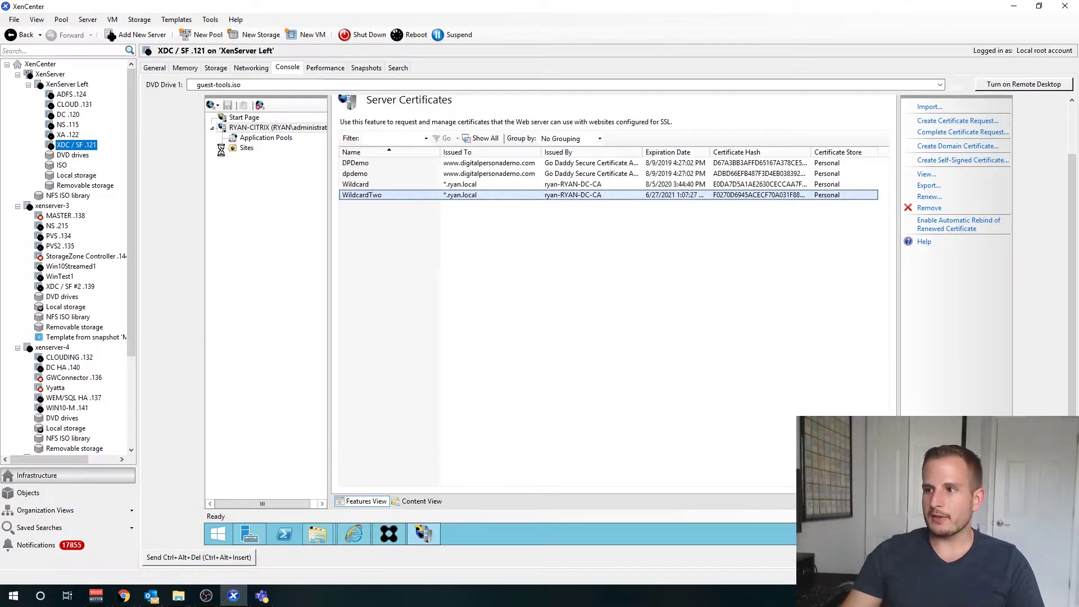
Step: Inspect Default Web Site's existing https binding on port 443 without changing it
double_click(270, 159)
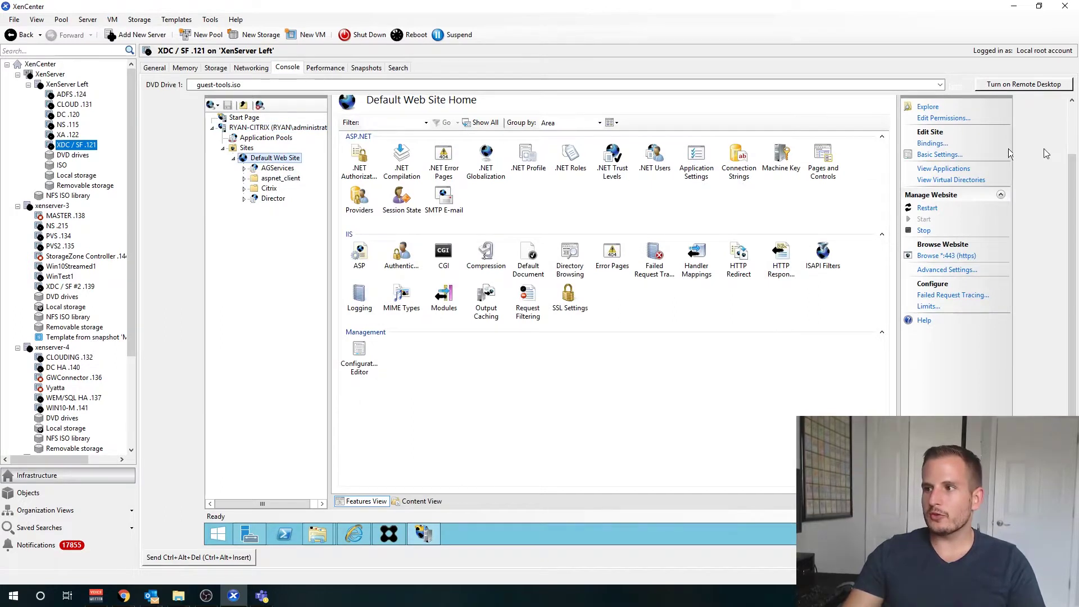
left_click(932, 144)
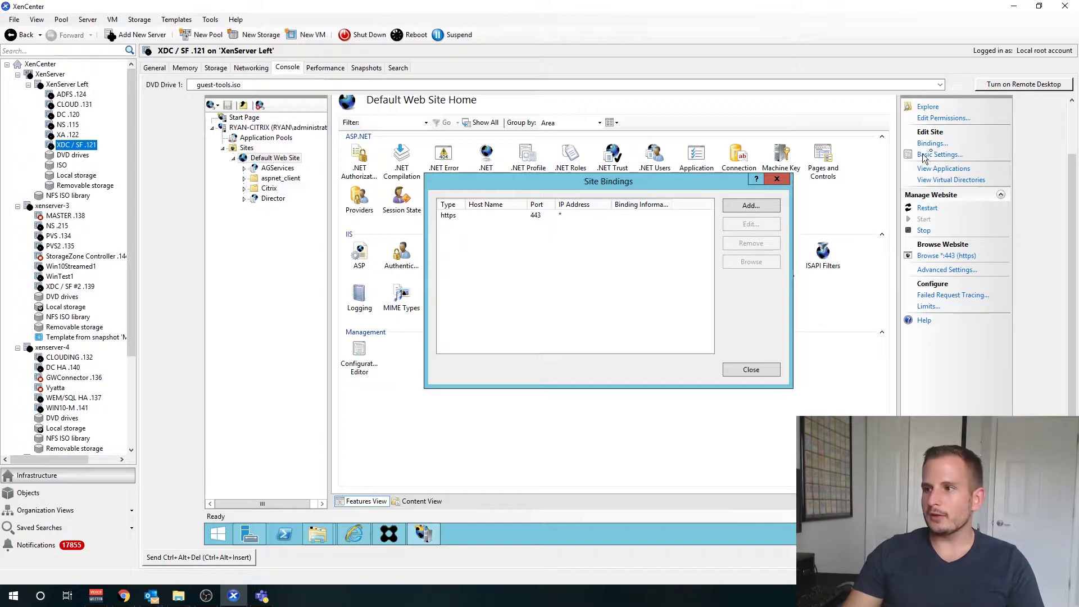
double_click(473, 216)
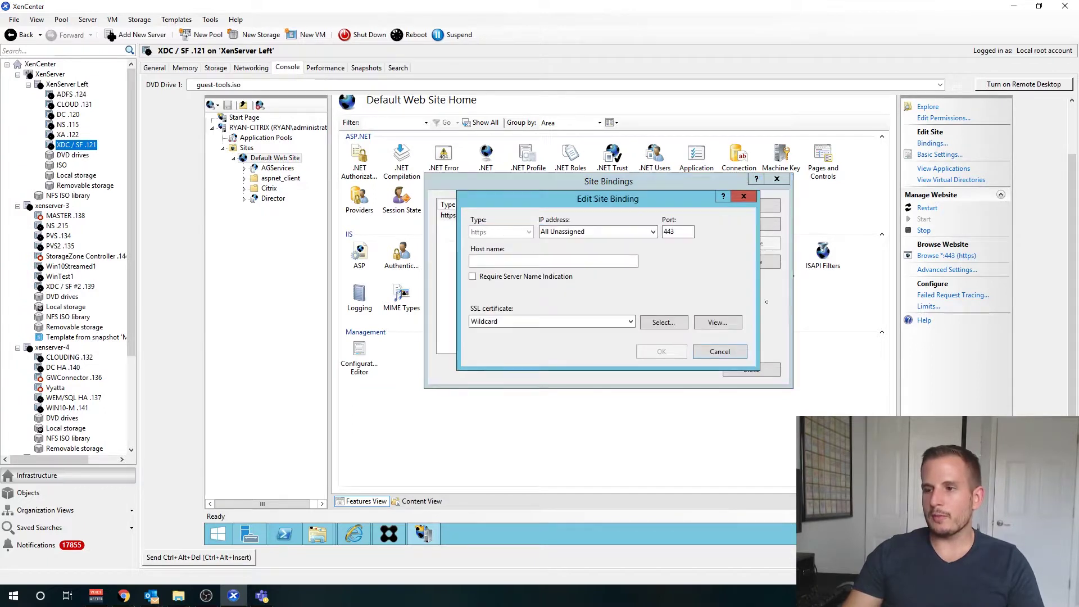
left_click(719, 353)
Step: Trial a new https binding with the WildcardTwo certificate, then cancel and close bindings
left_click(751, 205)
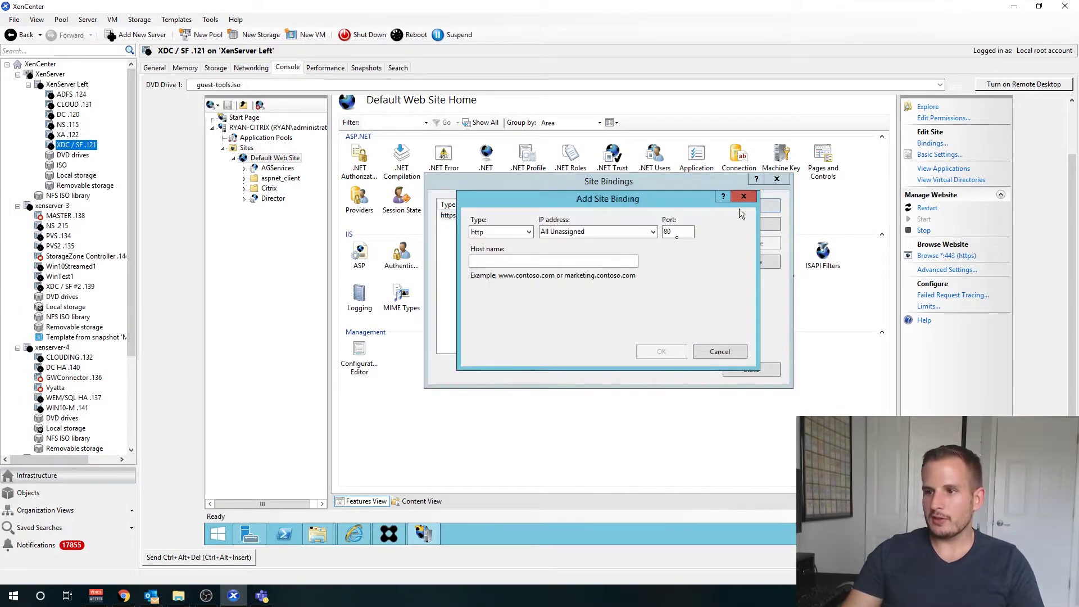
left_click(527, 233)
left_click(512, 253)
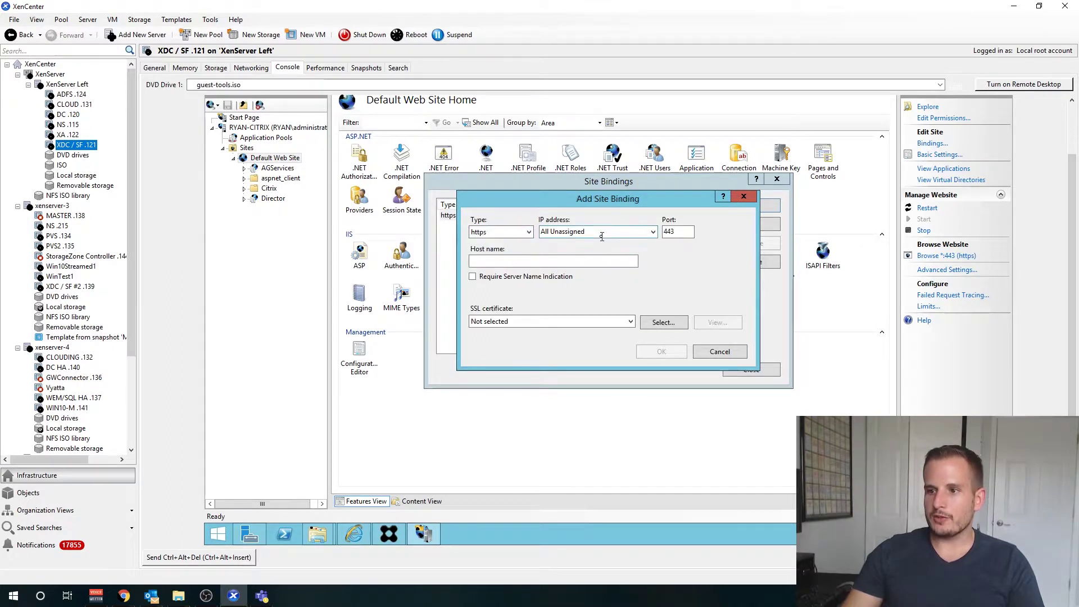
left_click(547, 323)
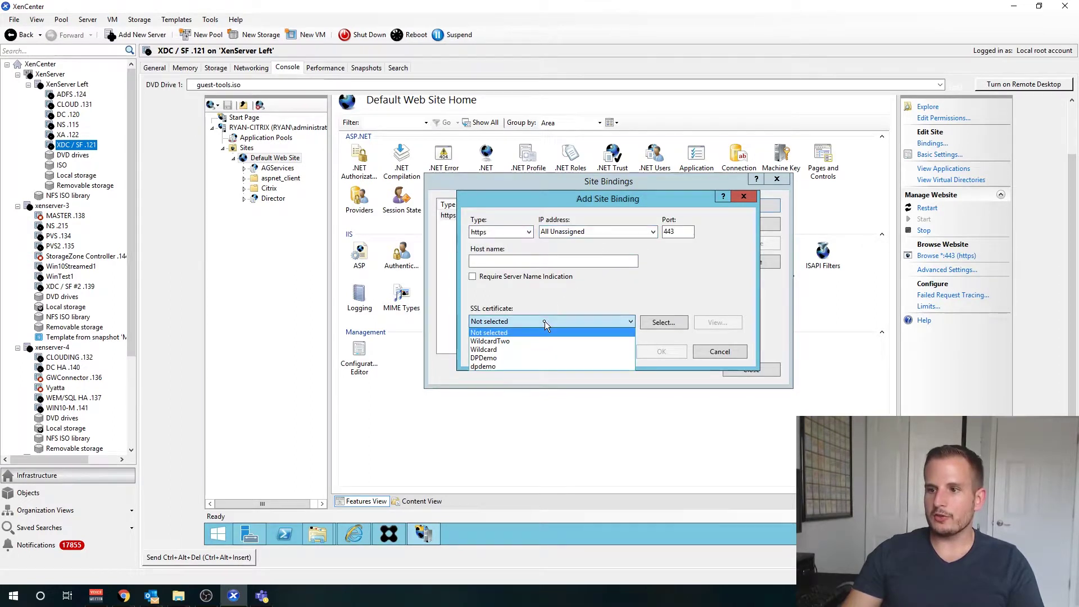
left_click(491, 343)
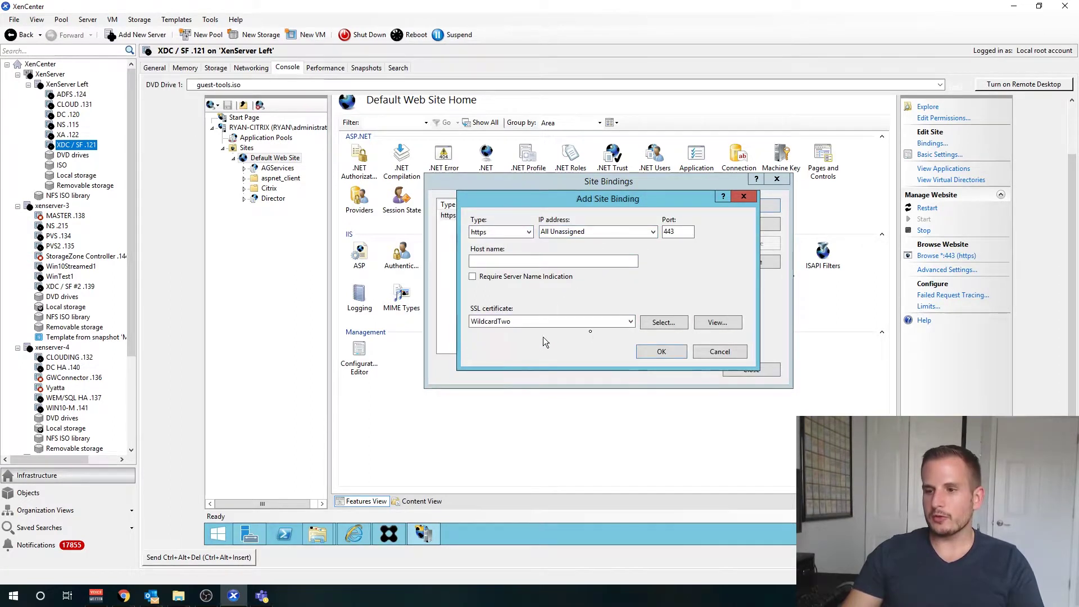
left_click(723, 355)
left_click(754, 371)
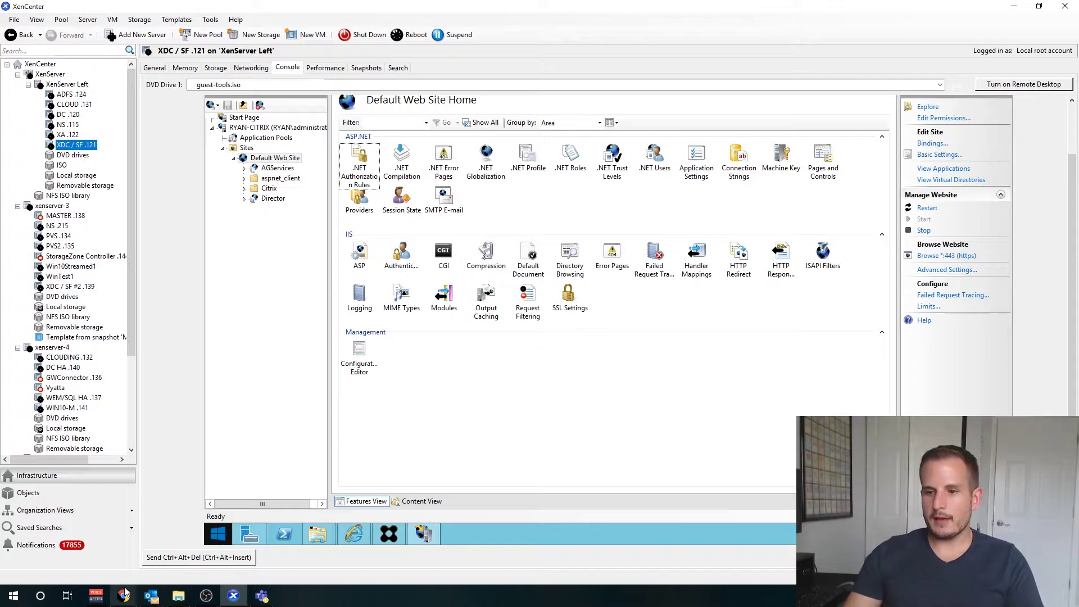
Step: Log on to Citrix ADC in Chrome and open Traffic Management > SSL
mouse_move(124, 596)
left_click(55, 539)
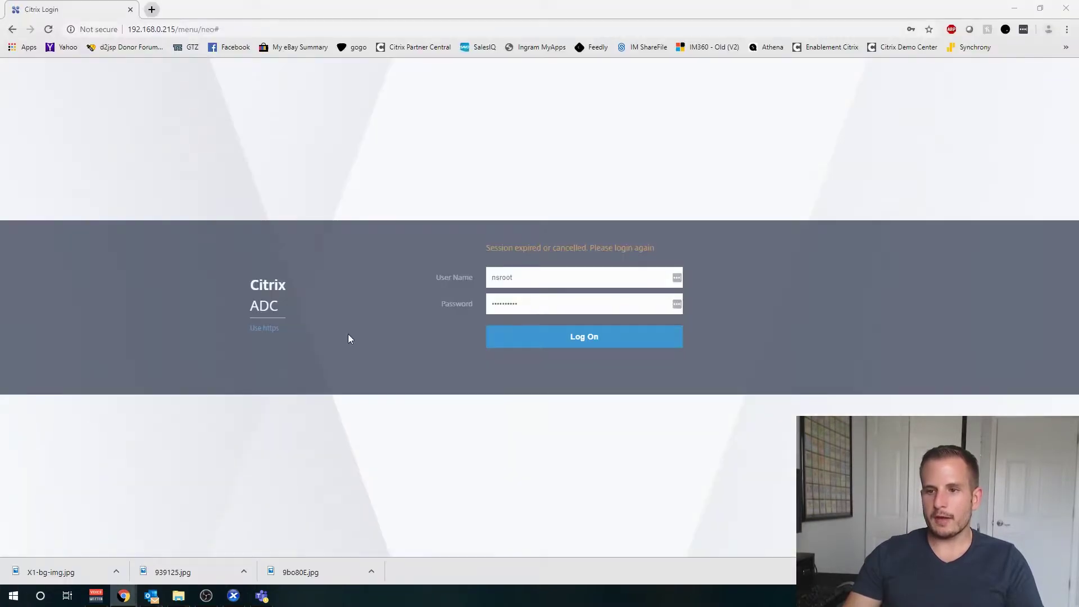
left_click(548, 343)
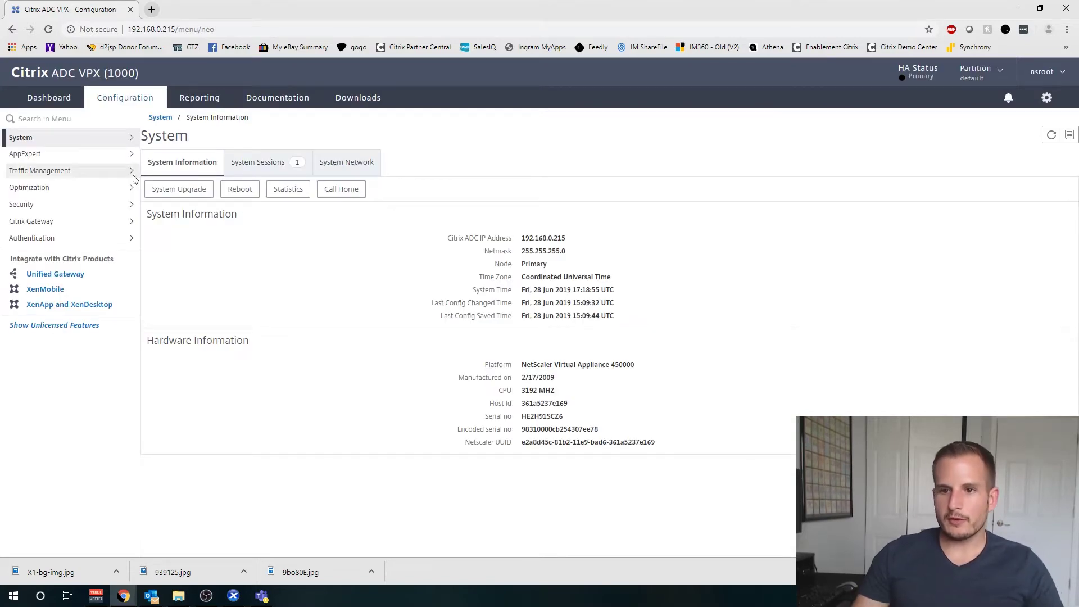
left_click(130, 174)
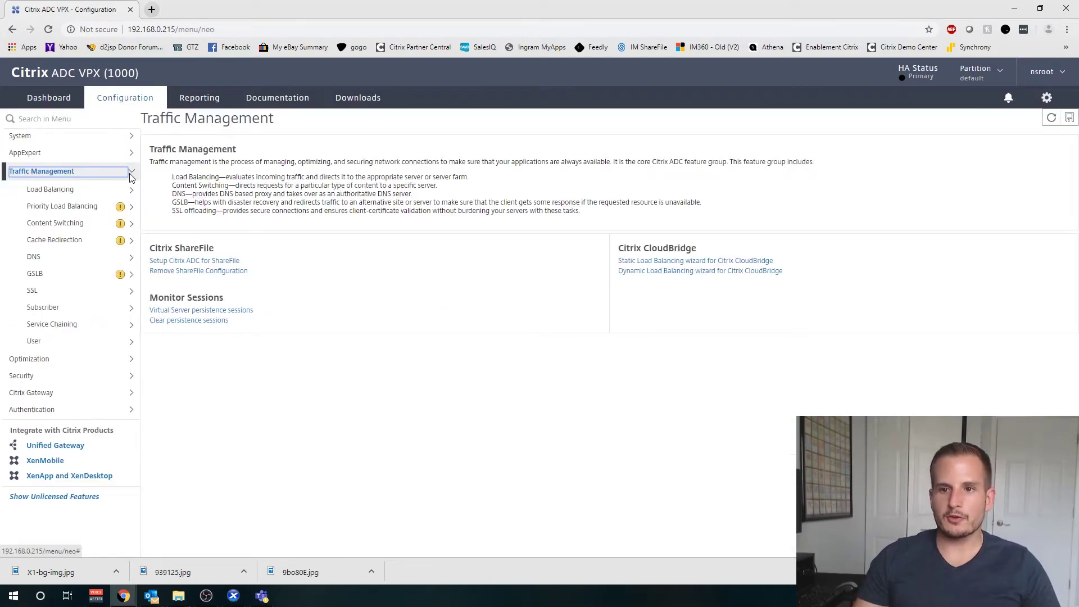
left_click(67, 291)
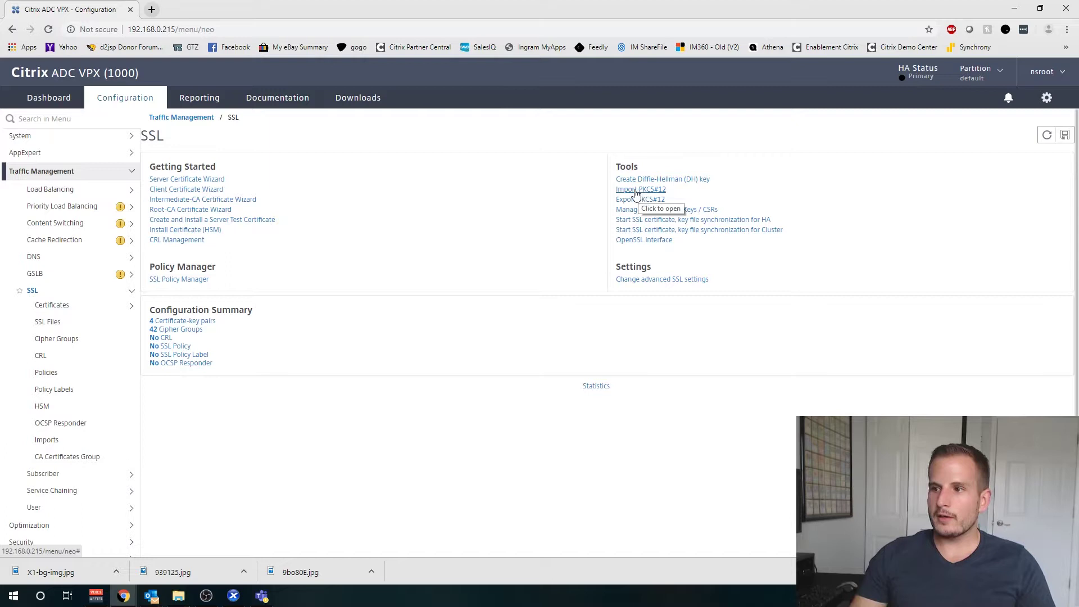
Step: Start an Import PKCS12 with output file name Wildcard-Two
left_click(633, 195)
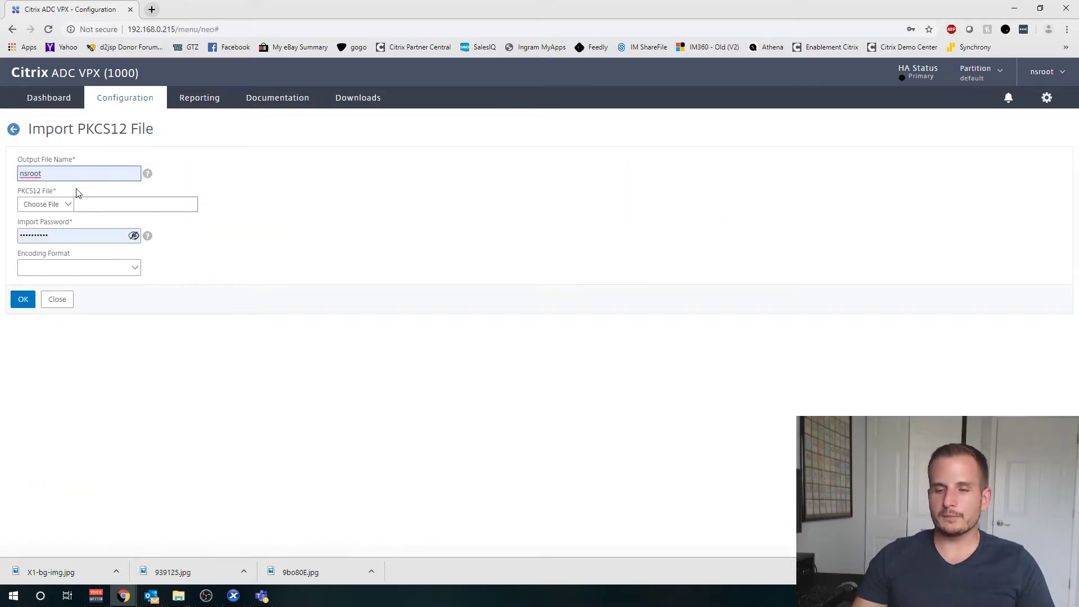
left_click(23, 174)
key("ctrl+a")
type("Wi")
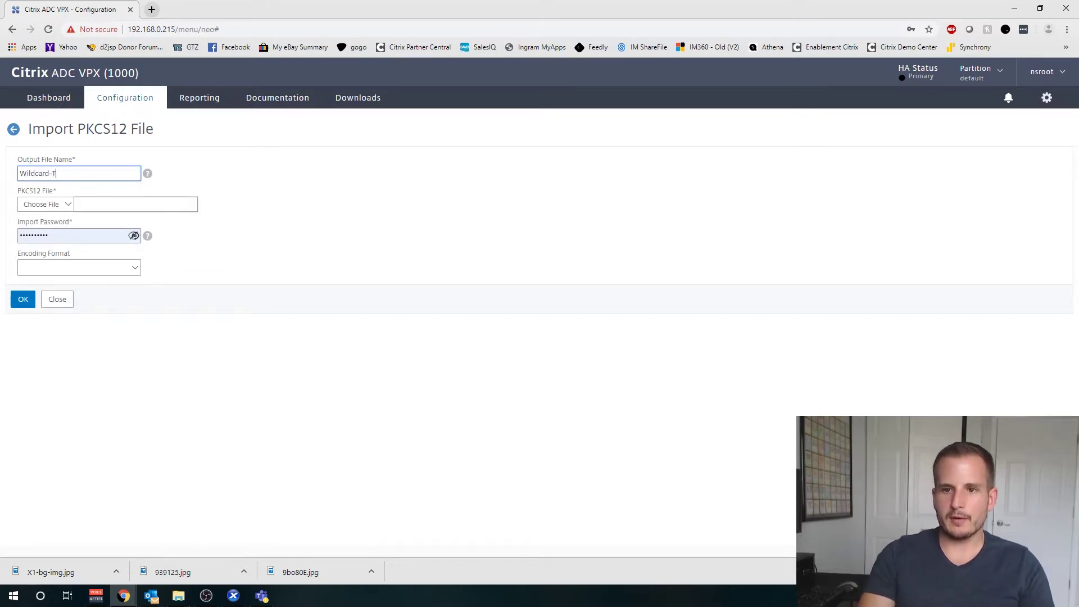
type("ldcard-Two")
Step: Load Wildcard-Two.pfx from the \\ryan-dc\c$ share as the PKCS12 file
left_click(67, 204)
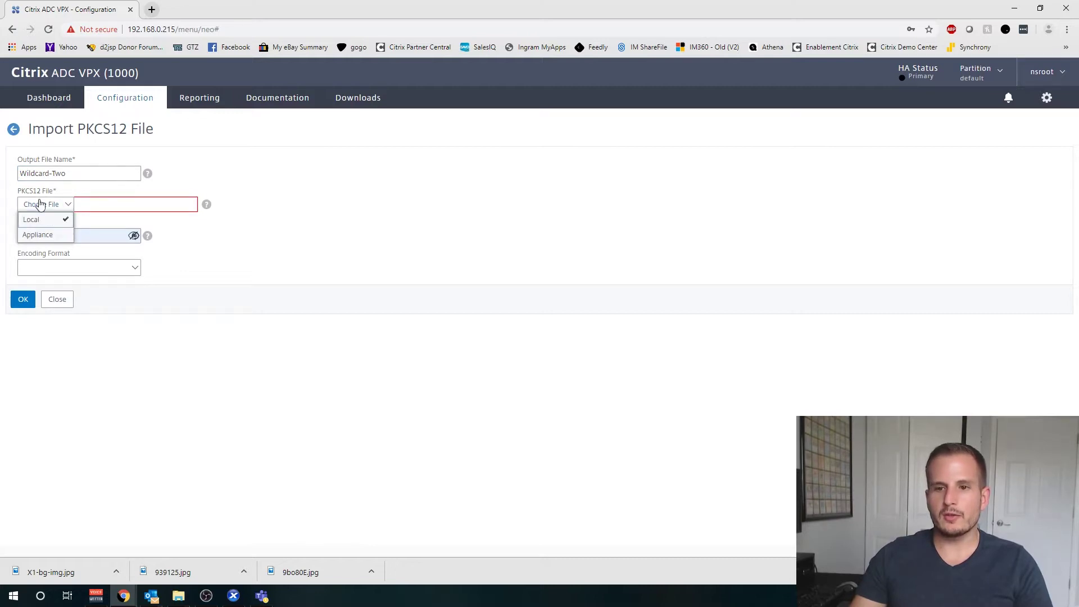
left_click(34, 222)
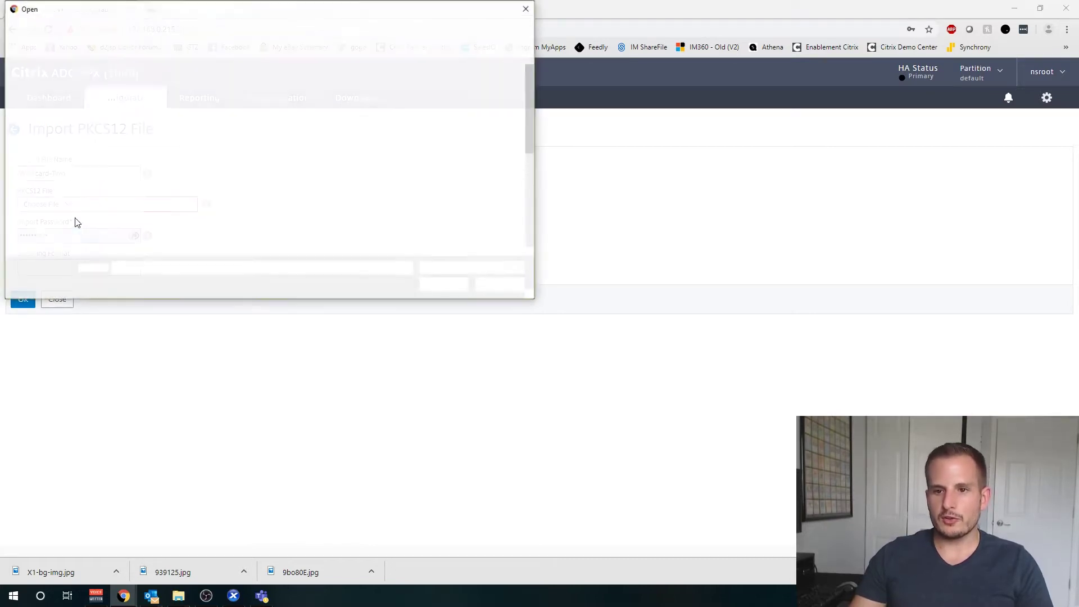
left_click(190, 29)
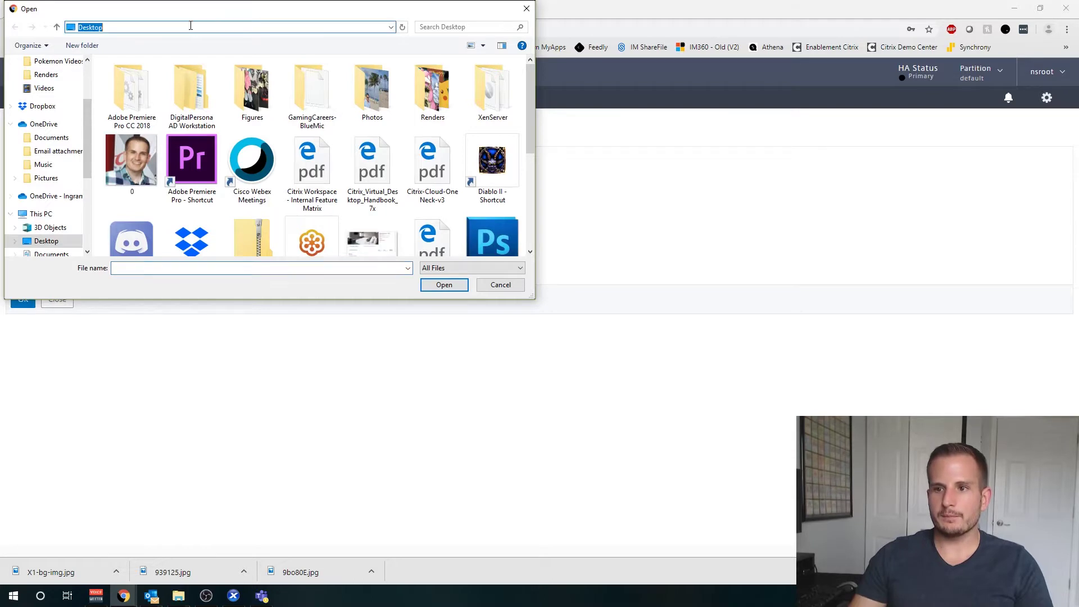
type("\\ryan-d")
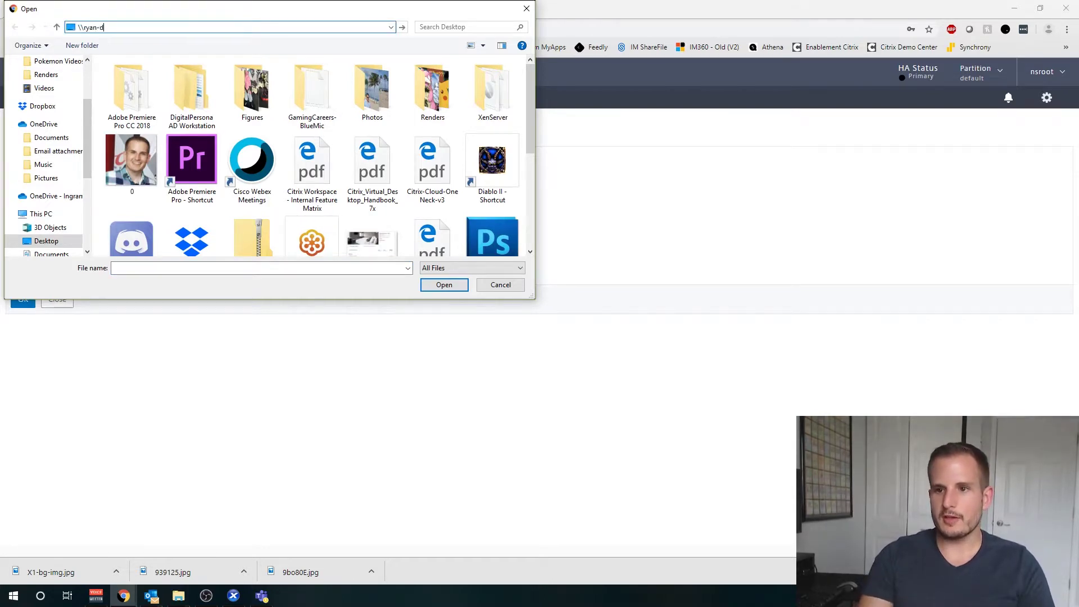
type("c\\c$")
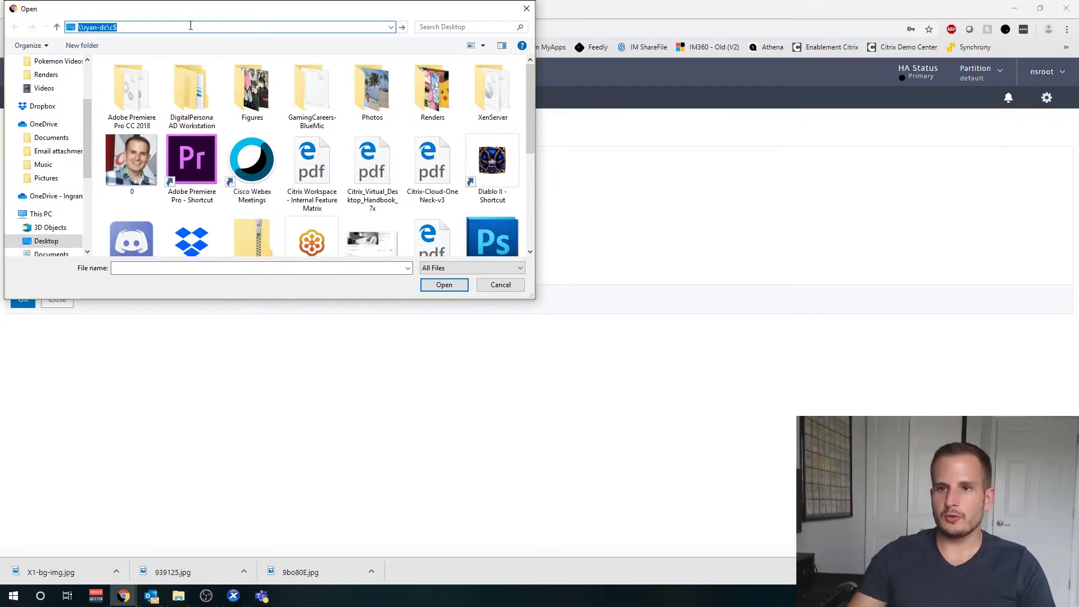
key("Return")
scroll(204, 230, "down", 1)
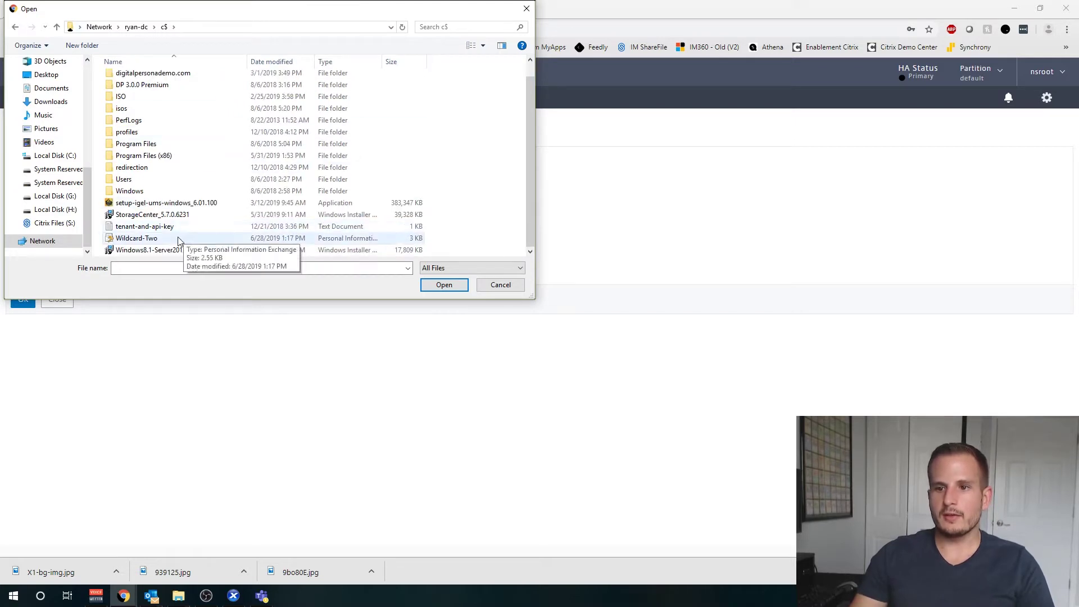
left_click(178, 240)
double_click(178, 241)
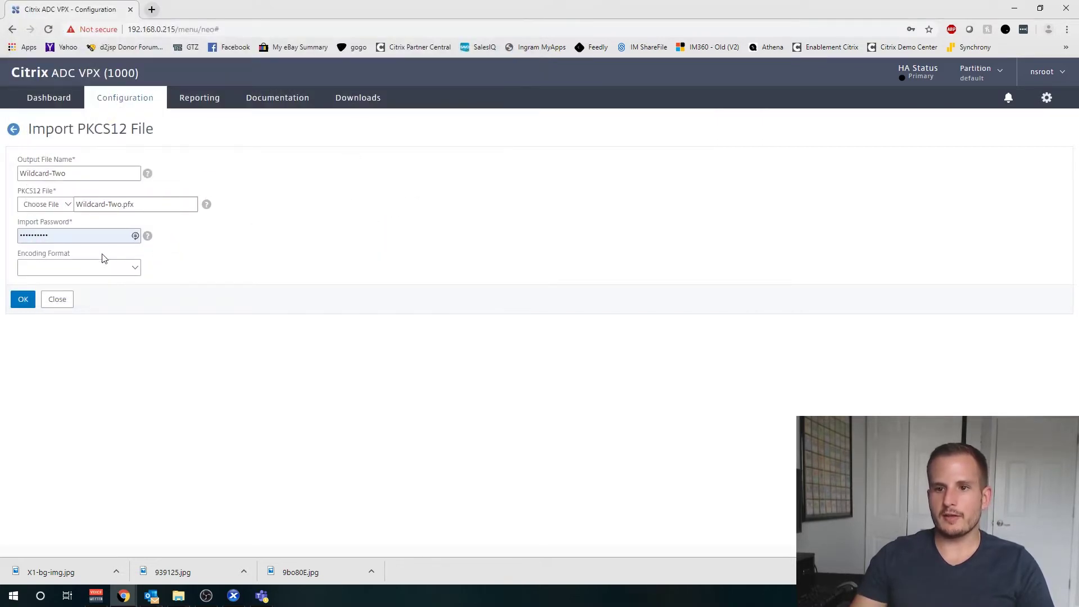
Step: Enter the import password, set encoding to AES256 and submit the import
left_click(76, 239)
key("ctrl+a")
key("BackSpace")
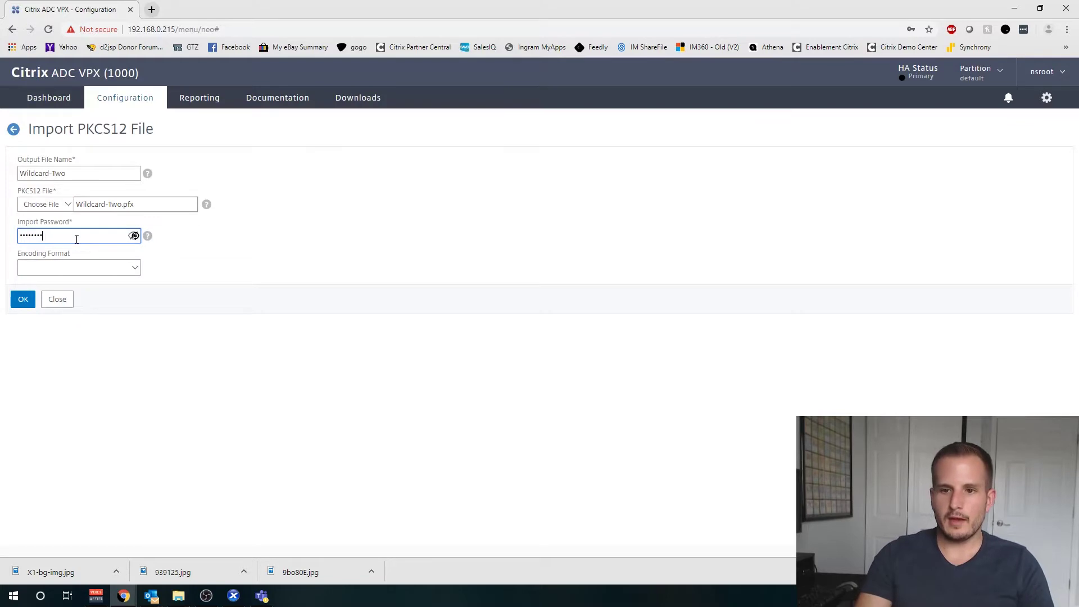
type("p")
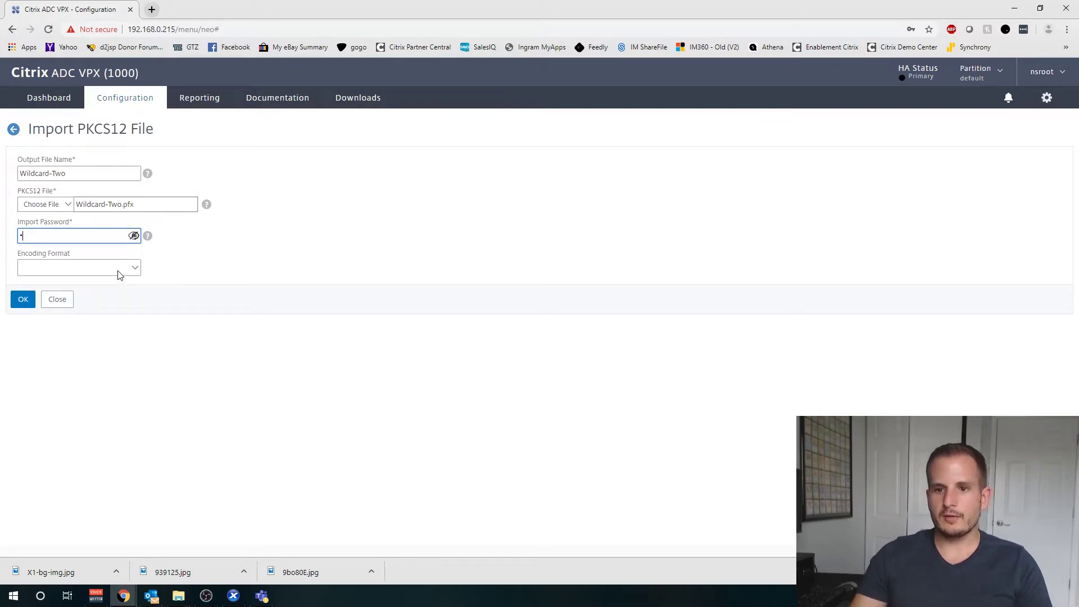
left_click(117, 270)
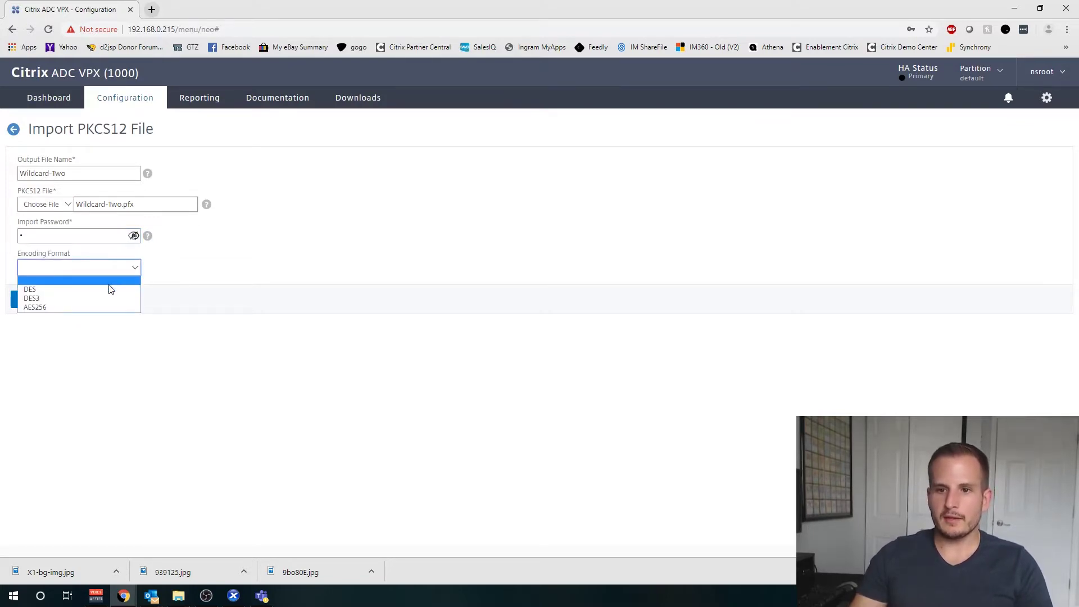
left_click(103, 304)
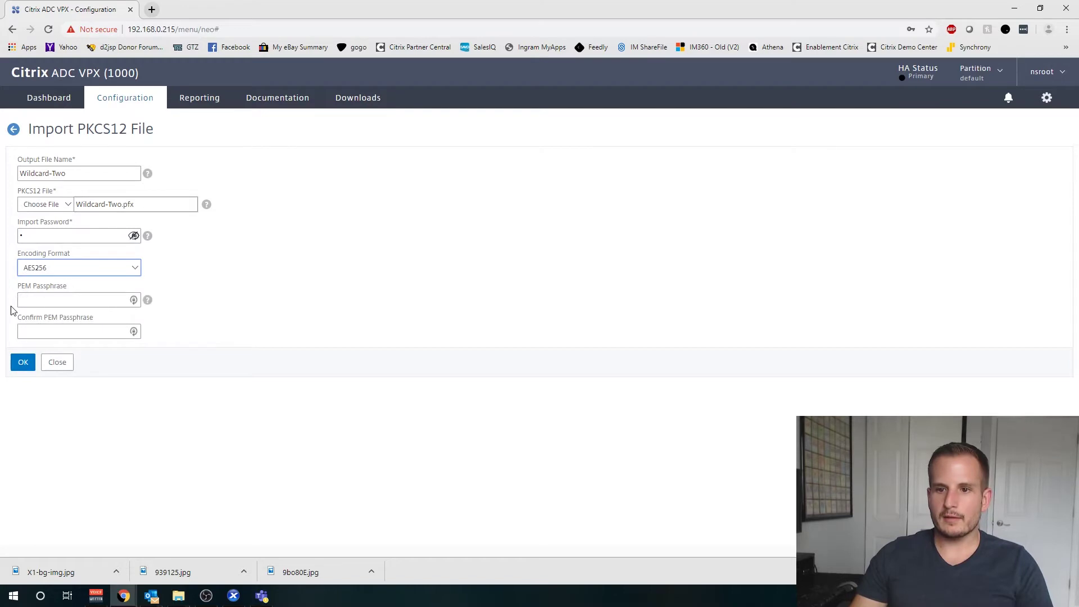
left_click(51, 274)
left_click(56, 296)
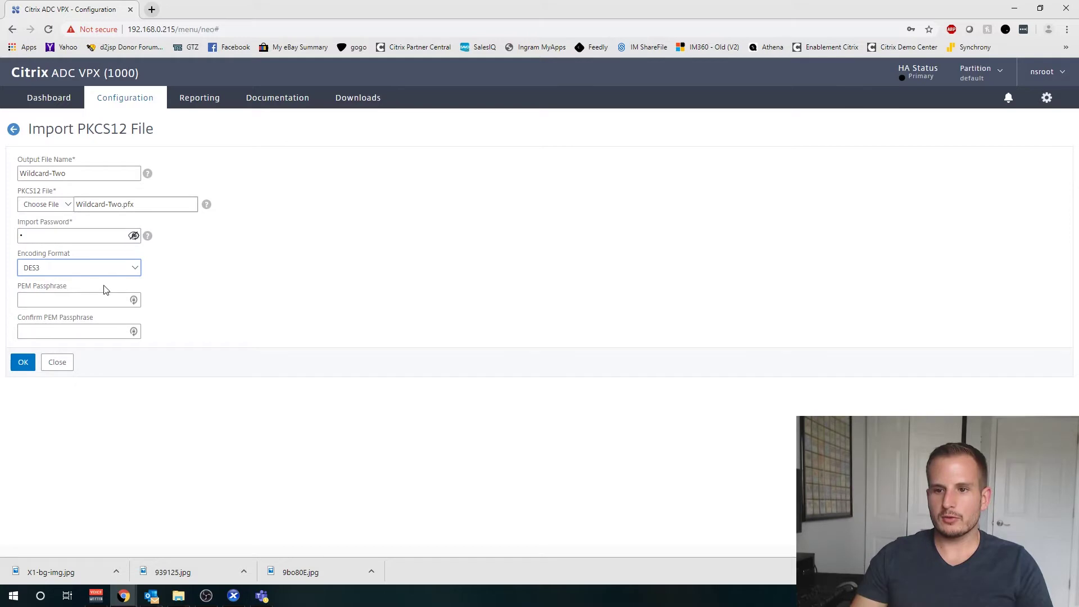
left_click(56, 302)
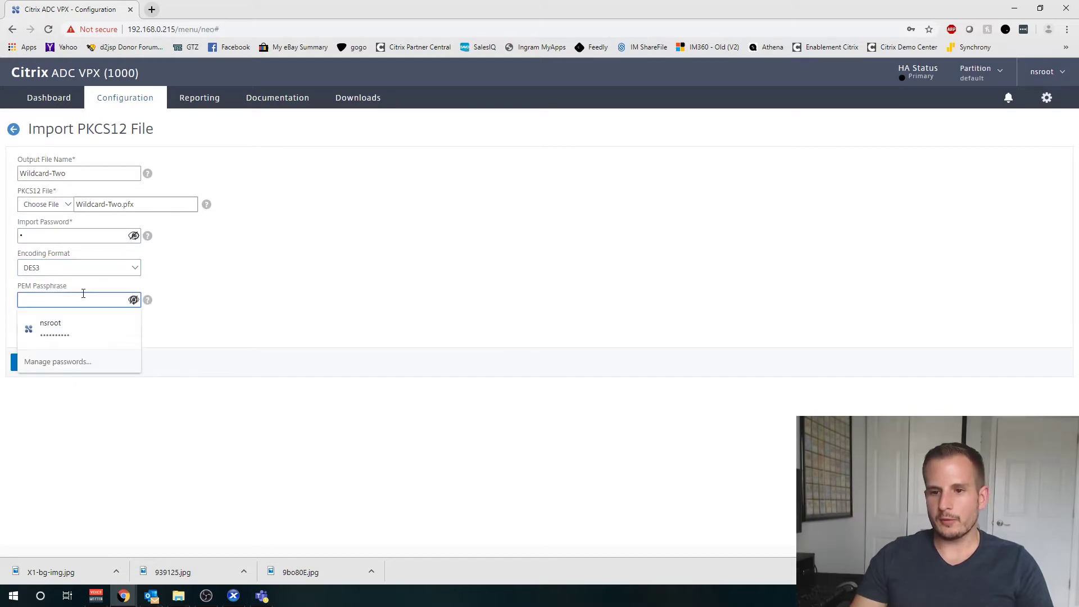
left_click(277, 301)
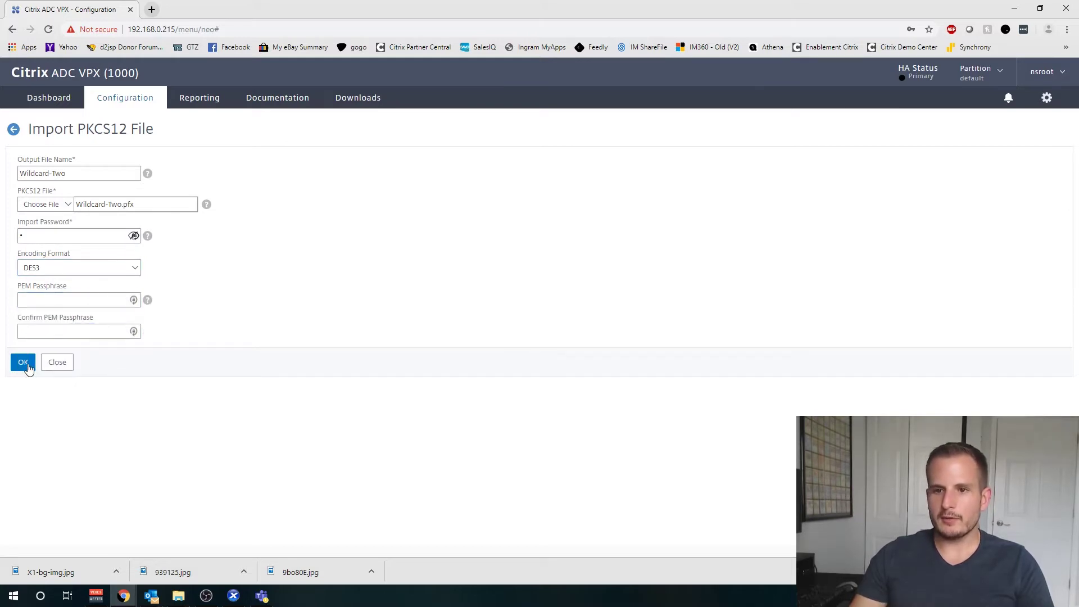
left_click(70, 268)
left_click(65, 305)
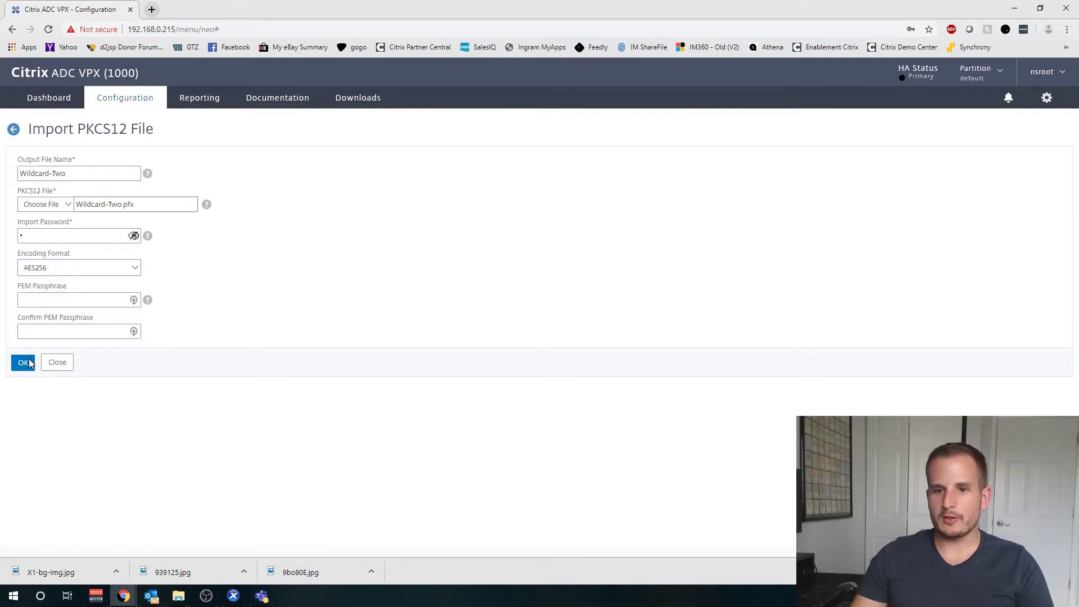
left_click(24, 363)
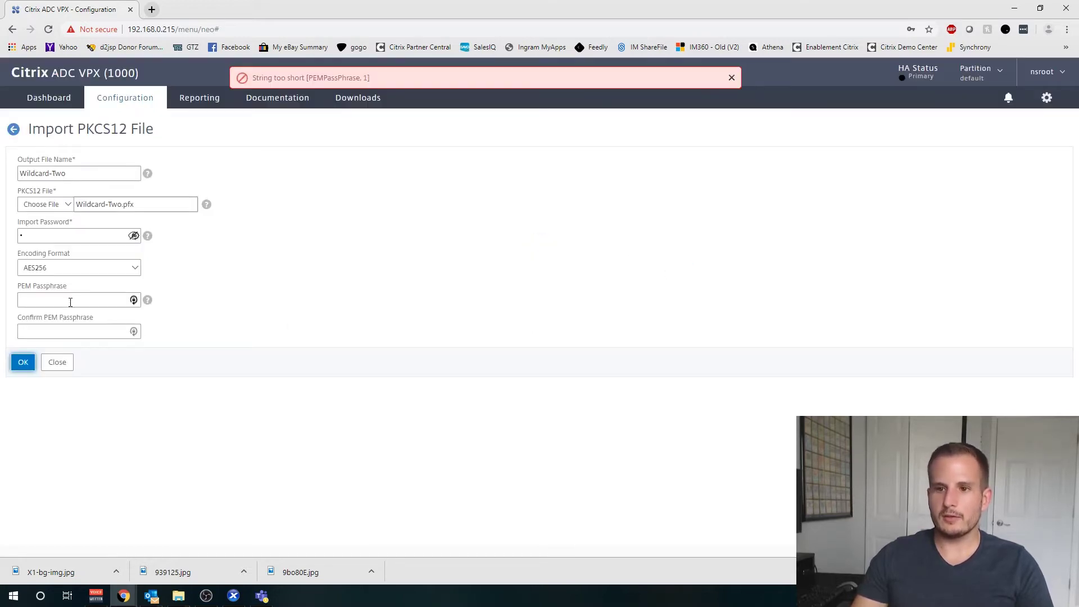
Step: Enter and confirm the PEM passphrase, then resubmit the import
left_click(70, 303)
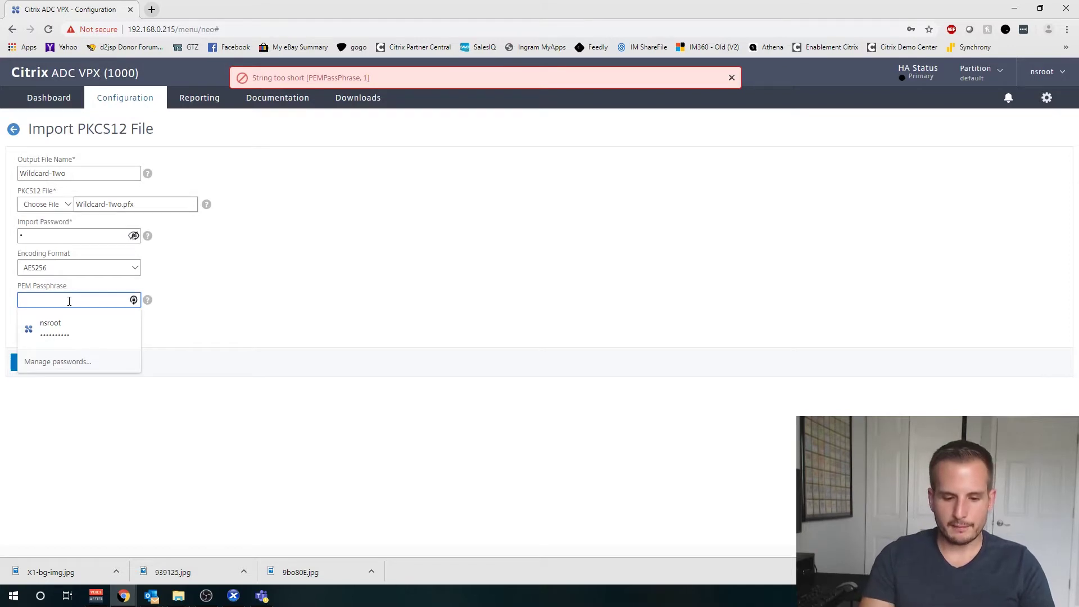
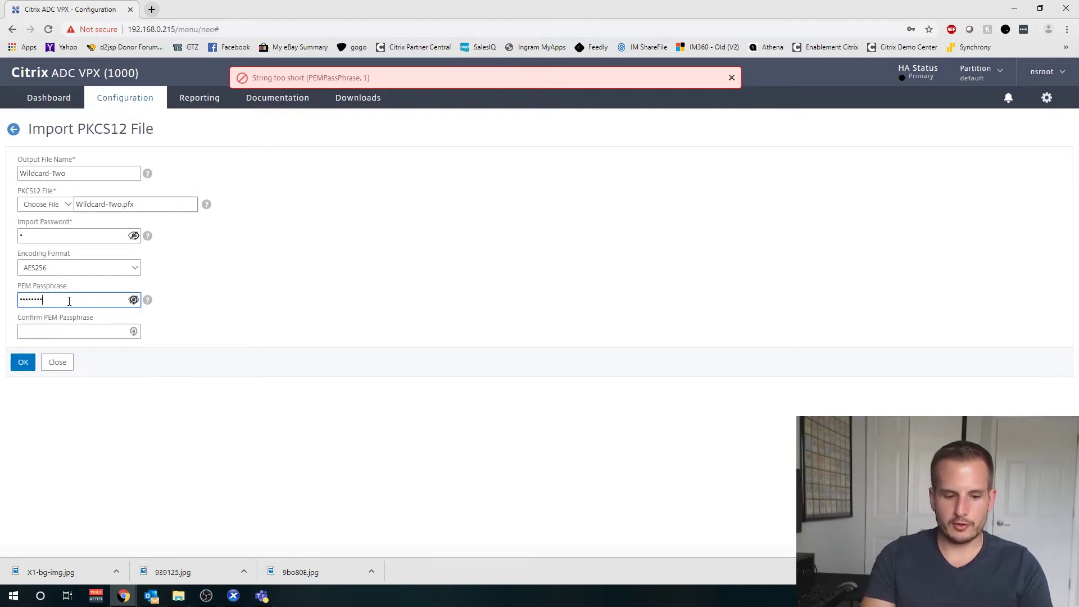
key("Tab")
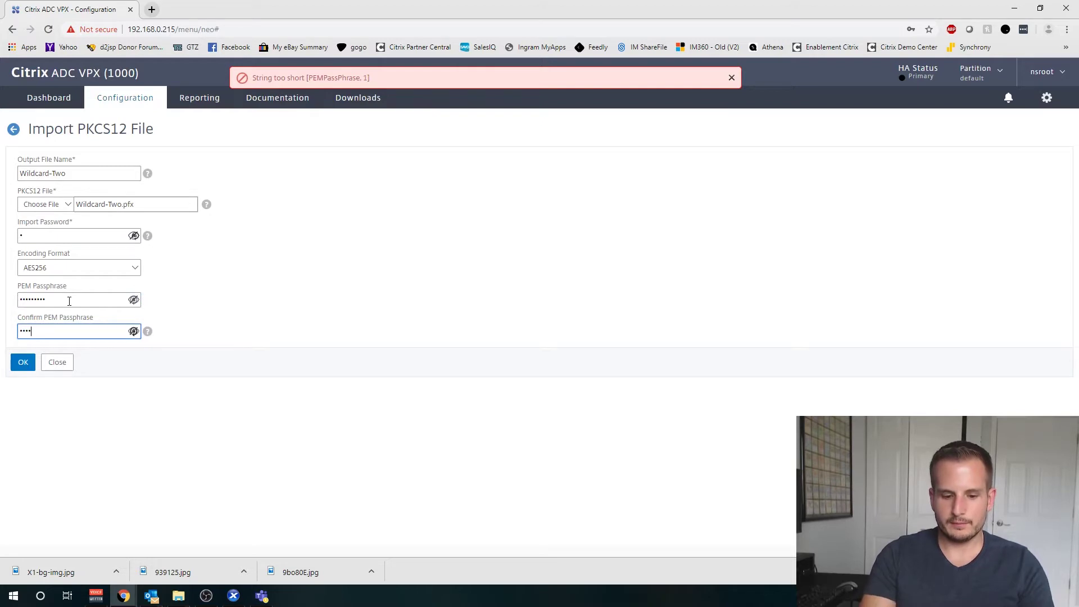
key("Return")
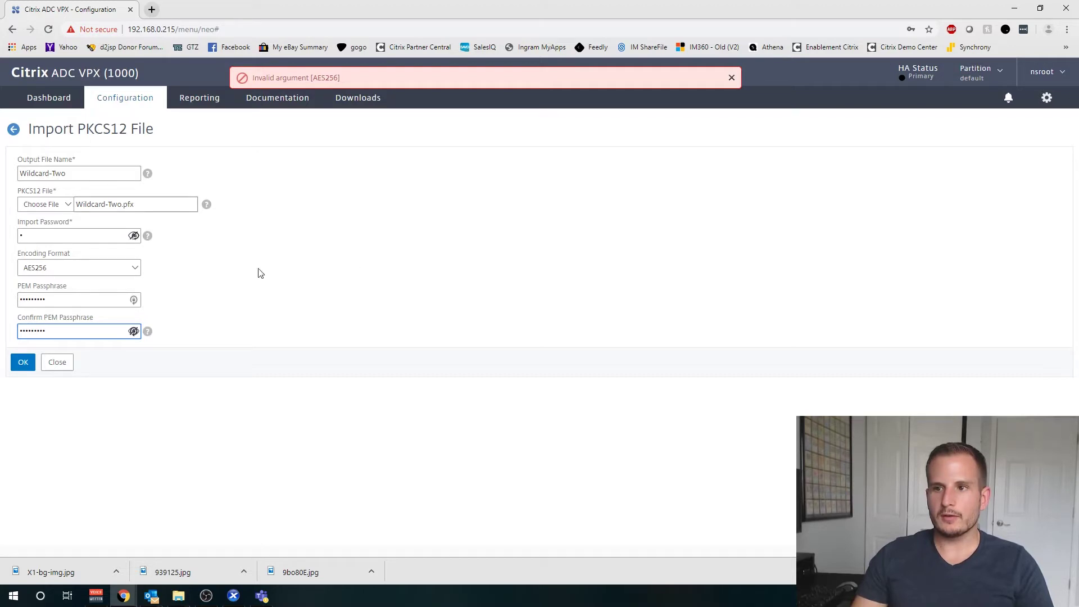
Step: Change the encoding format to DES3 and submit the import successfully
left_click(73, 269)
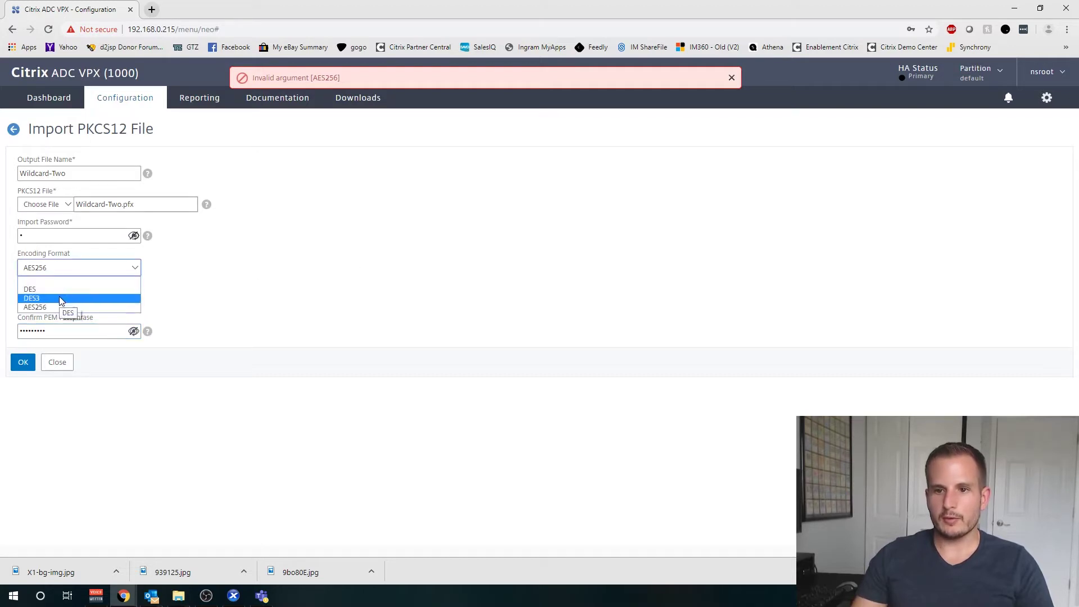
left_click(61, 299)
left_click(36, 267)
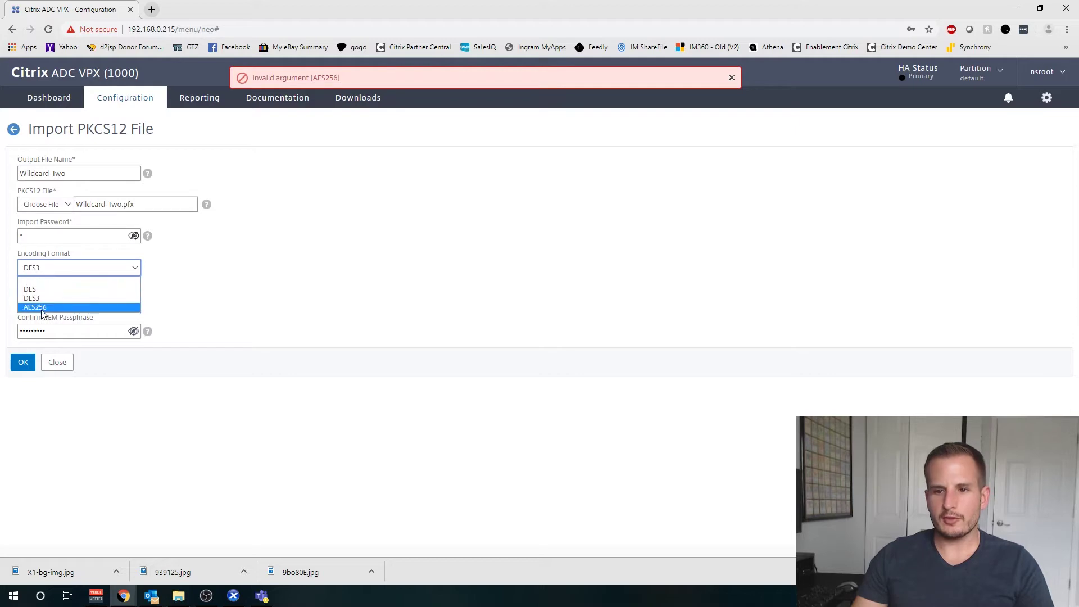
left_click(40, 353)
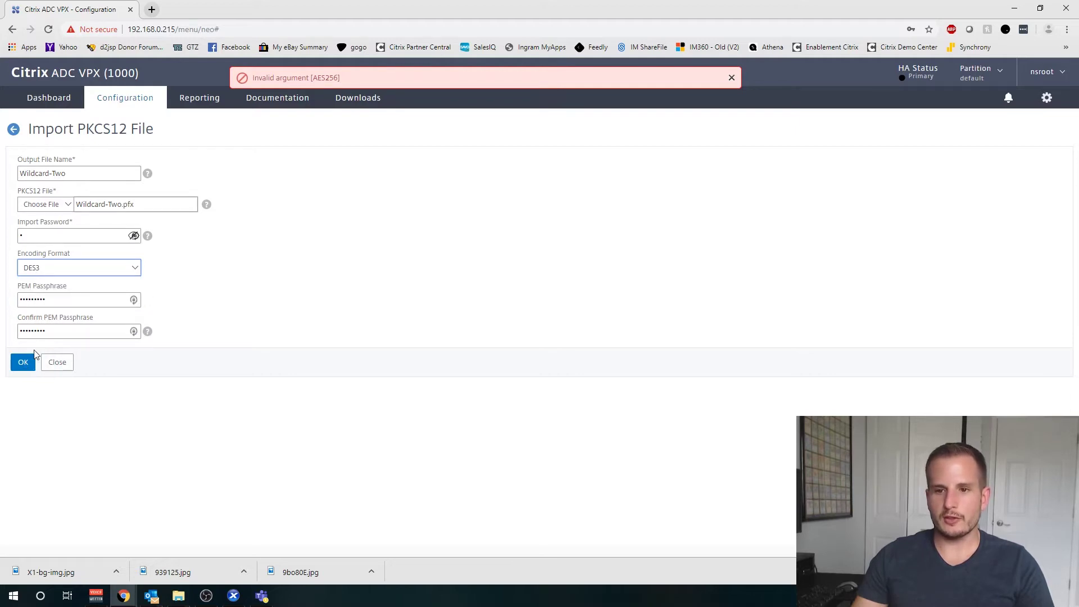
left_click(20, 361)
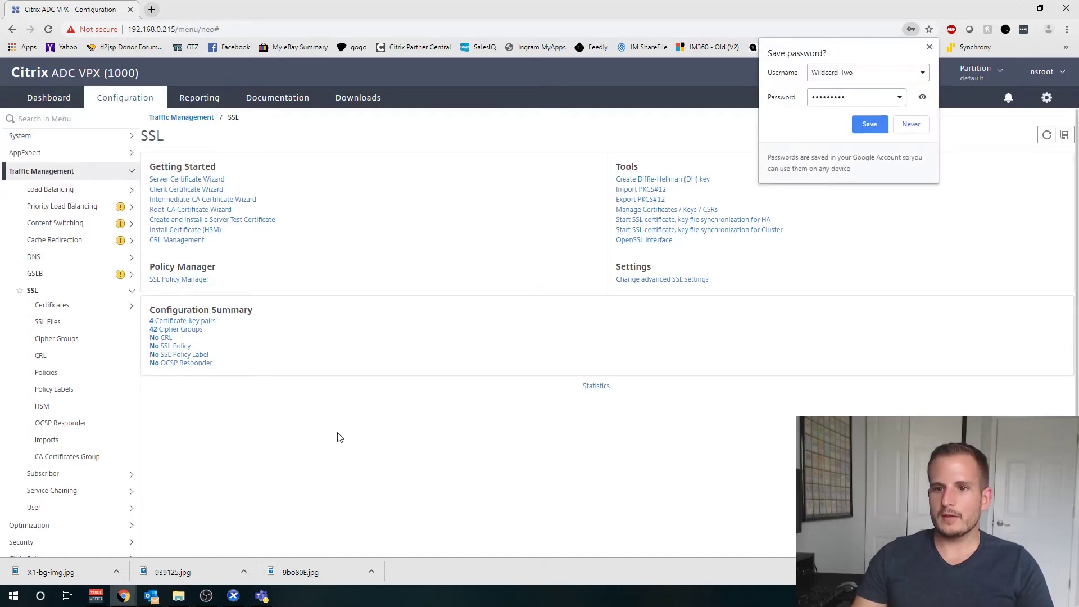
Step: Under SSL > Server Certificates, start a new certificate-key pair named Wildcard-Two
left_click(340, 472)
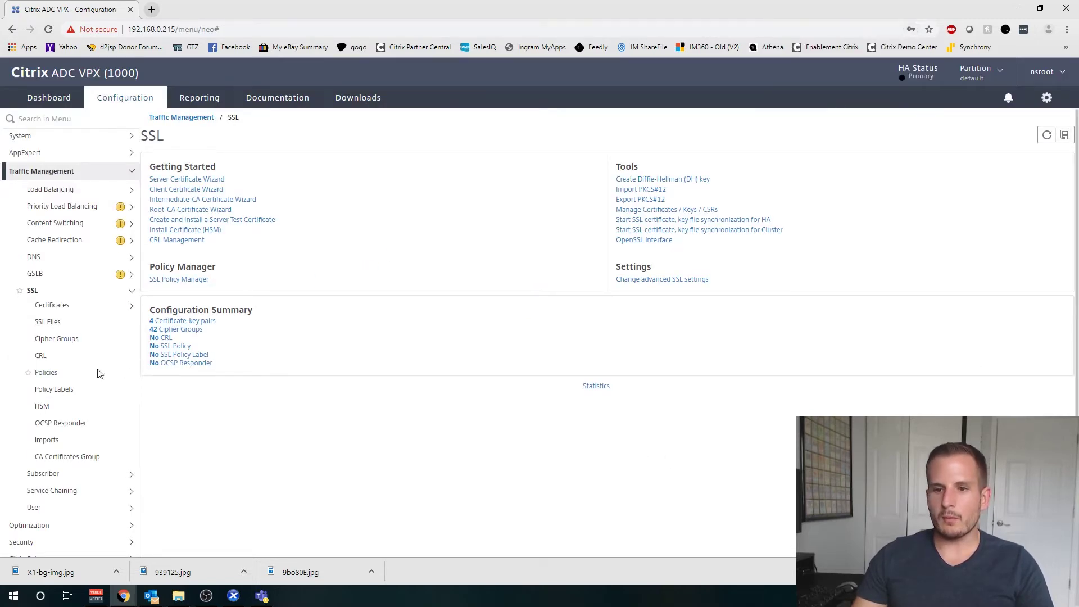
left_click(52, 305)
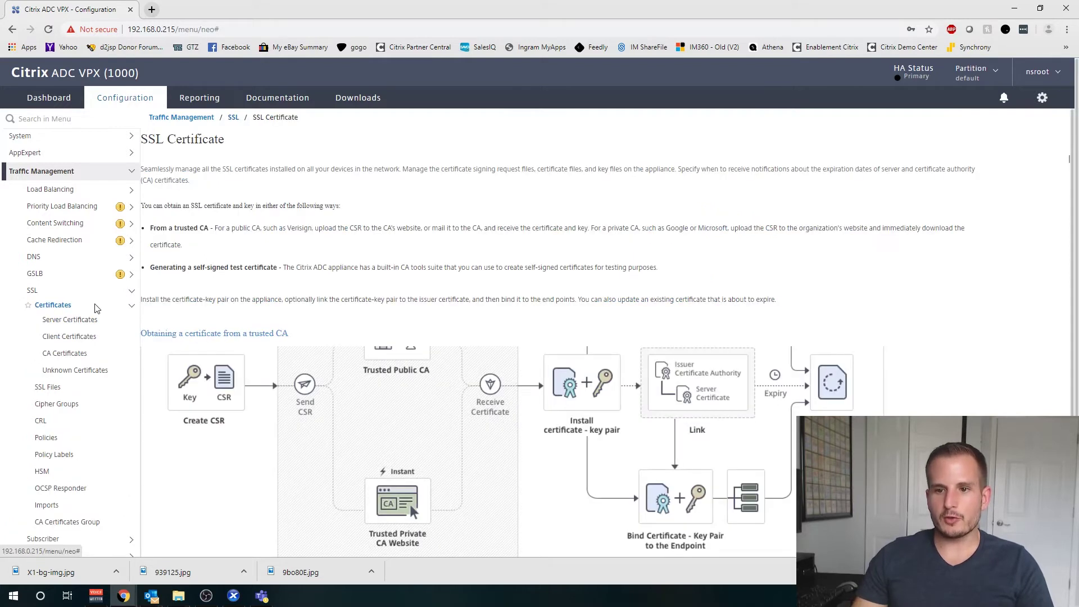
left_click(78, 320)
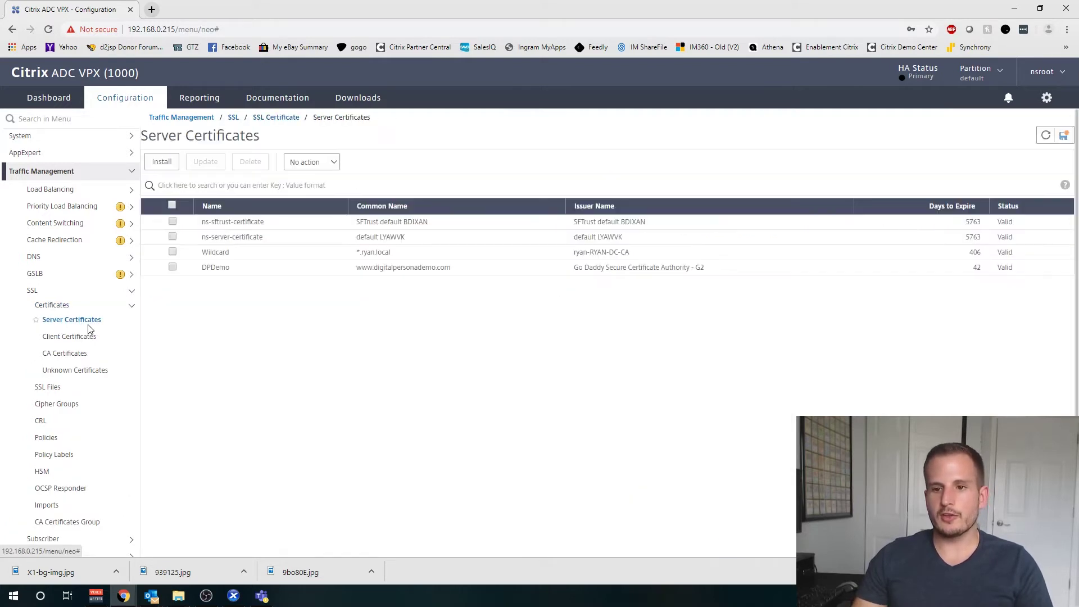
left_click(163, 163)
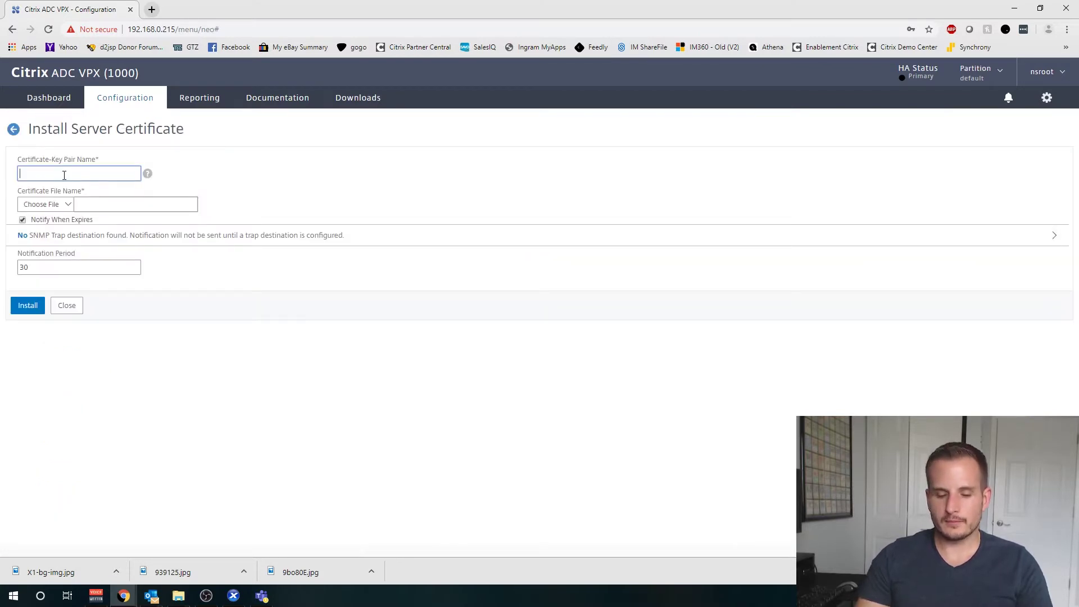
type("Wildcard-Two")
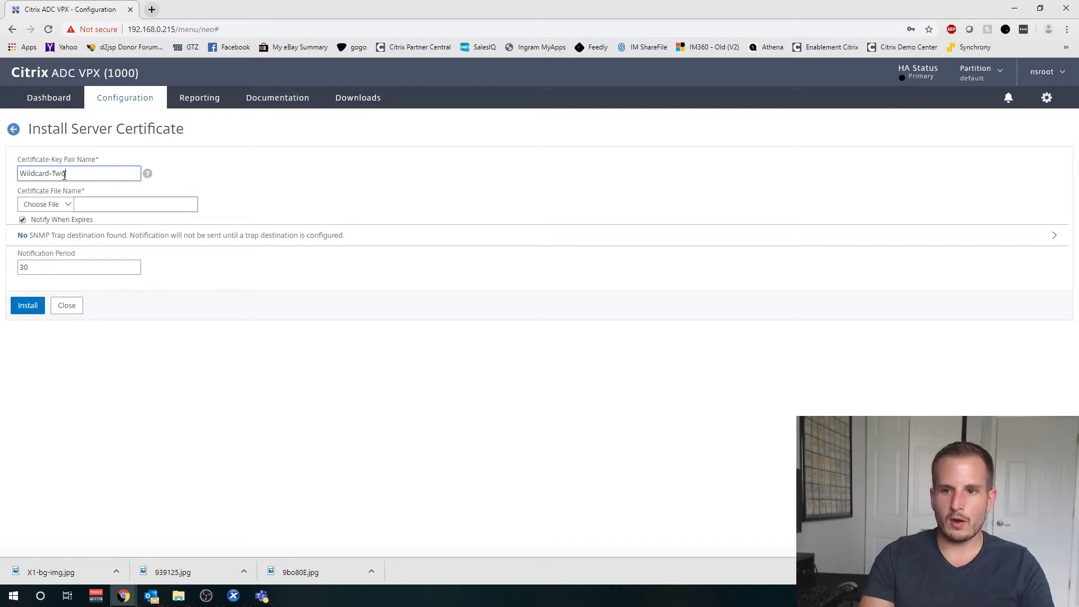
Step: Choose the Wildcard-Two file stored on the appliance as the certificate file
left_click(66, 205)
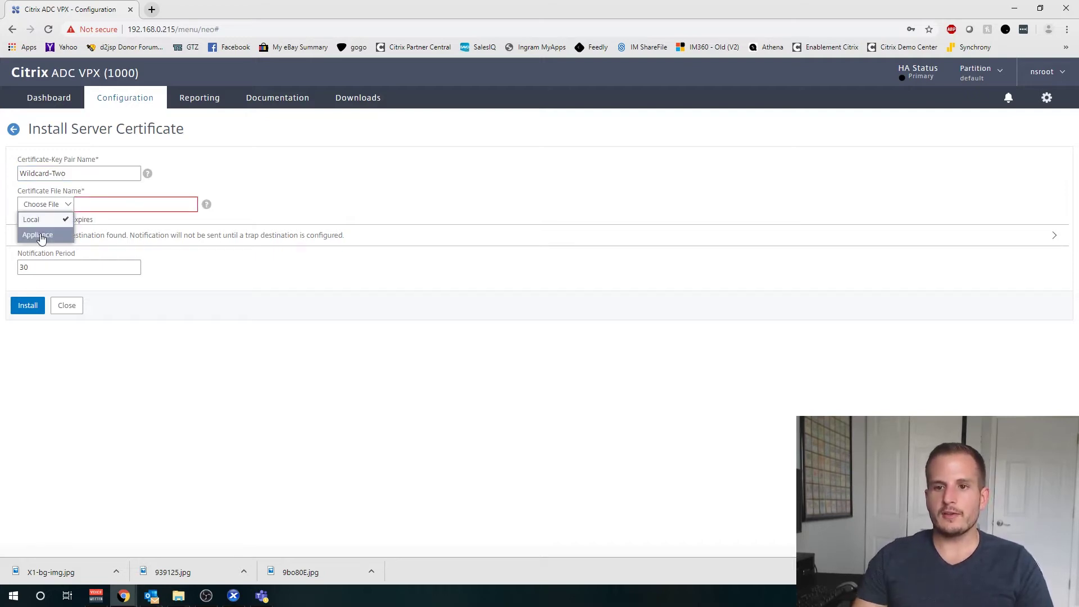
left_click(40, 236)
scroll(607, 340, "down", 5)
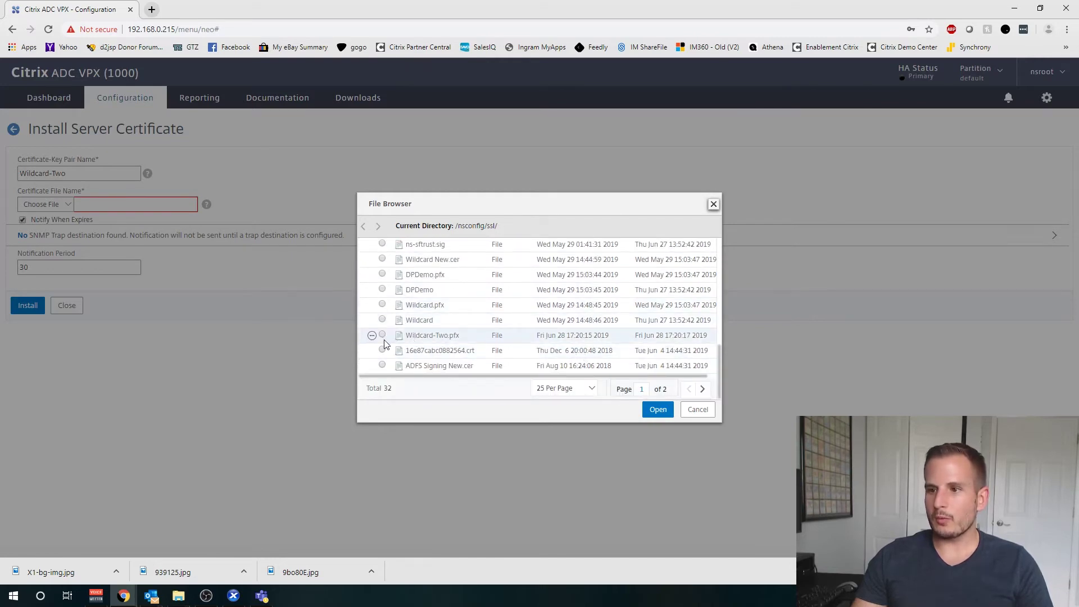
left_click(703, 389)
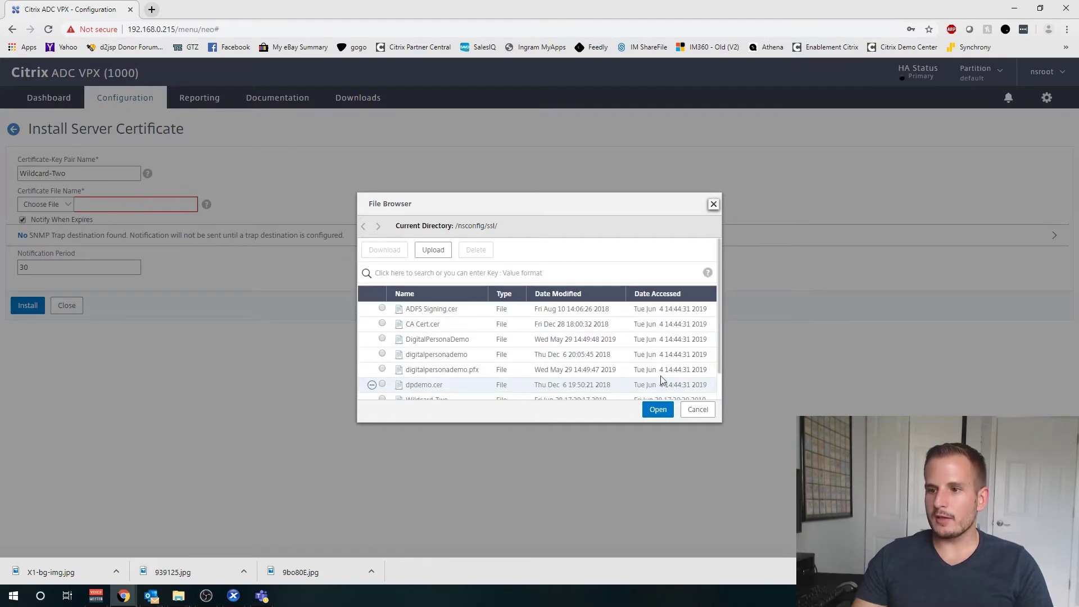
scroll(619, 360, "down", 2)
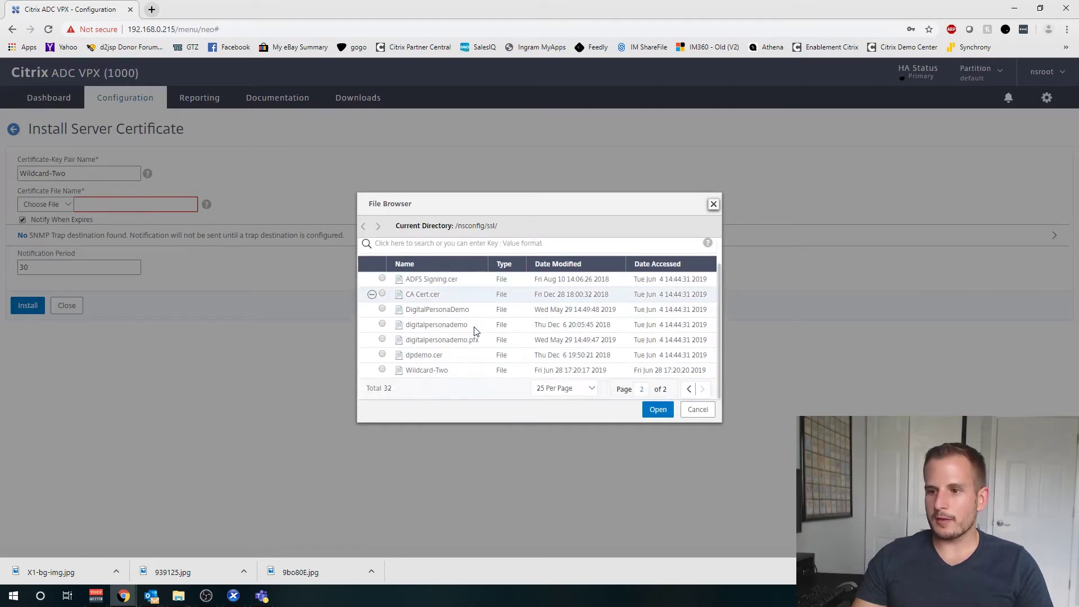
left_click(385, 371)
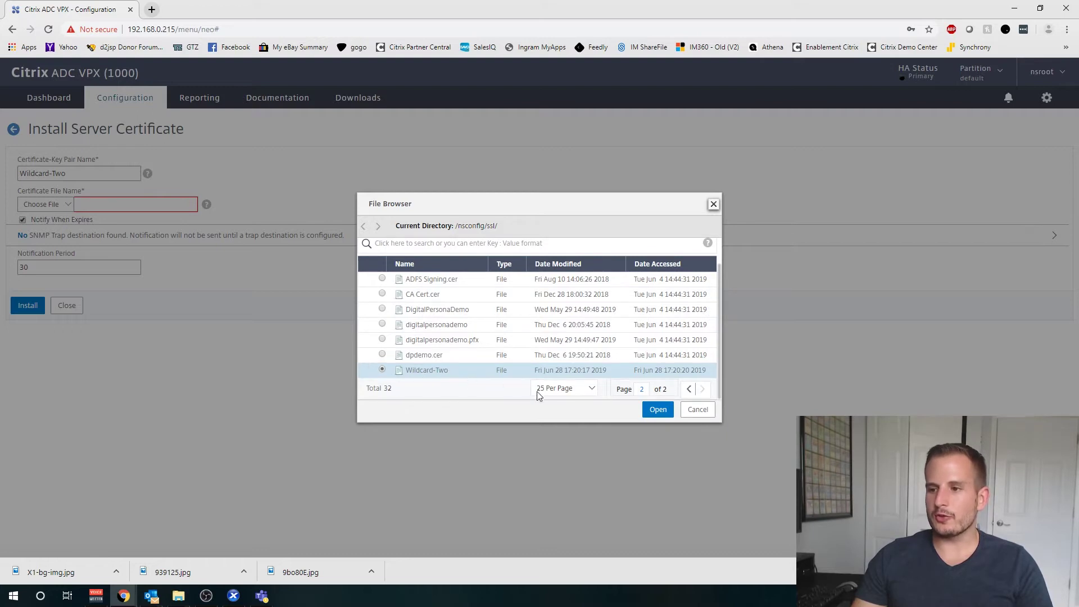
left_click(657, 410)
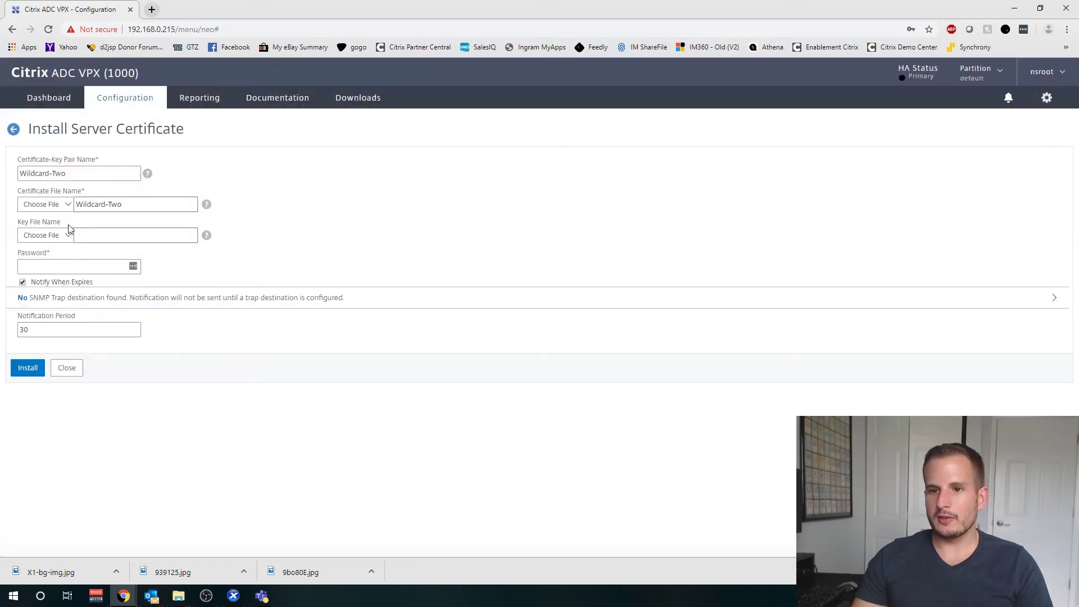
Step: Choose Wildcard-Two from the appliance as the key file, enter the key password, and install
left_click(65, 235)
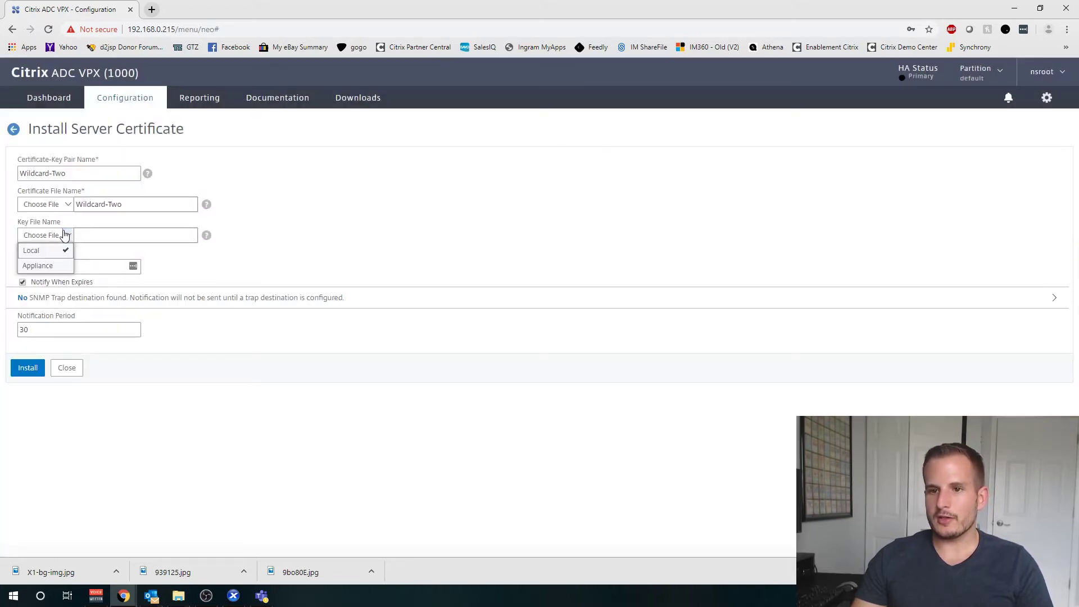
left_click(49, 264)
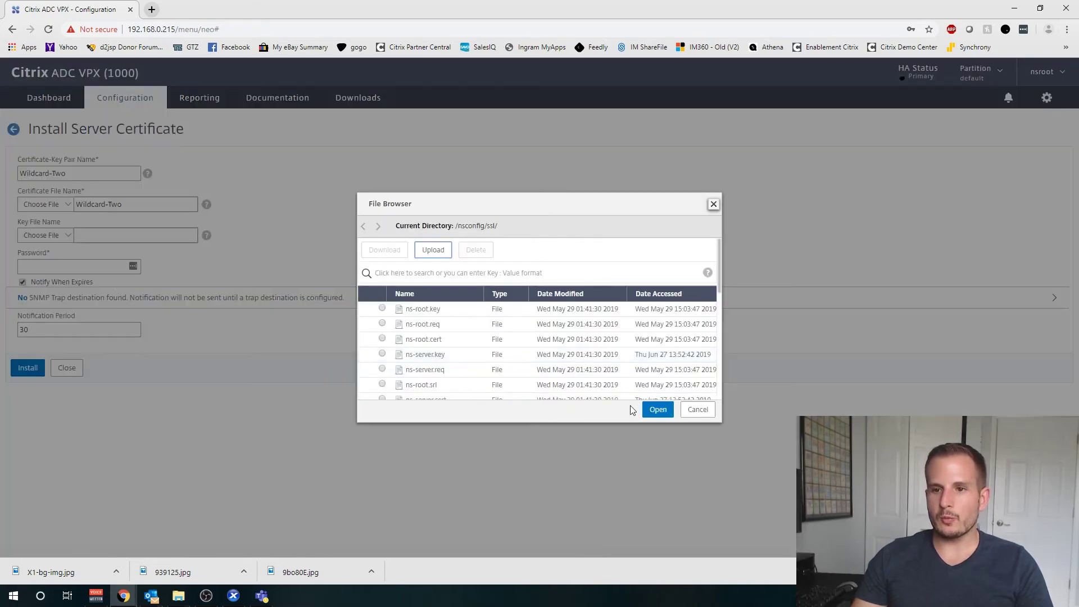
scroll(688, 364, "down", 5)
scroll(602, 398, "up", 3)
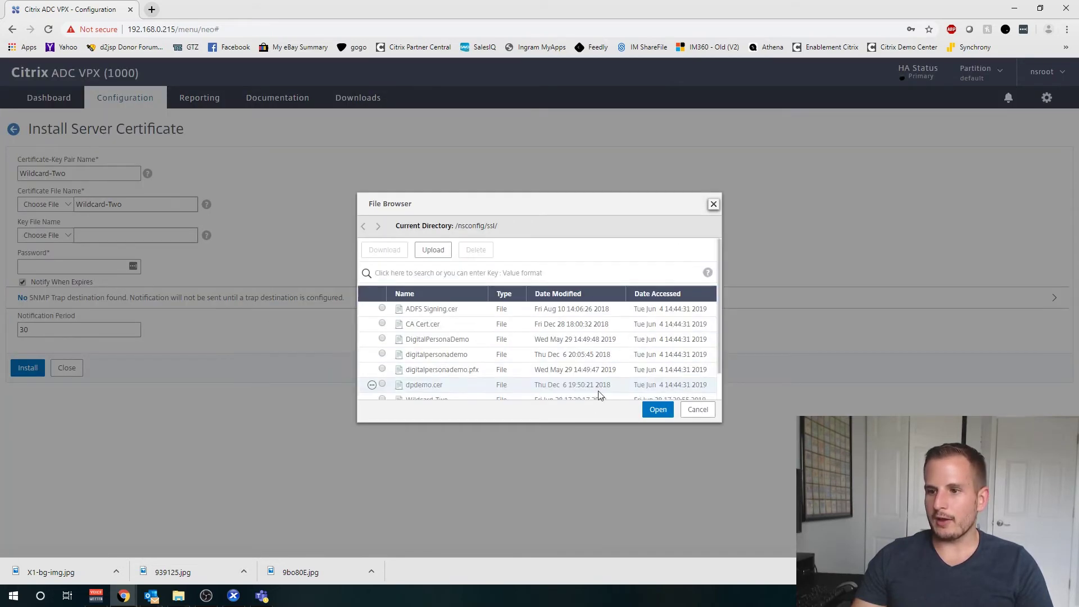
scroll(449, 371, "down", 1)
scroll(449, 372, "down", 1)
left_click(382, 369)
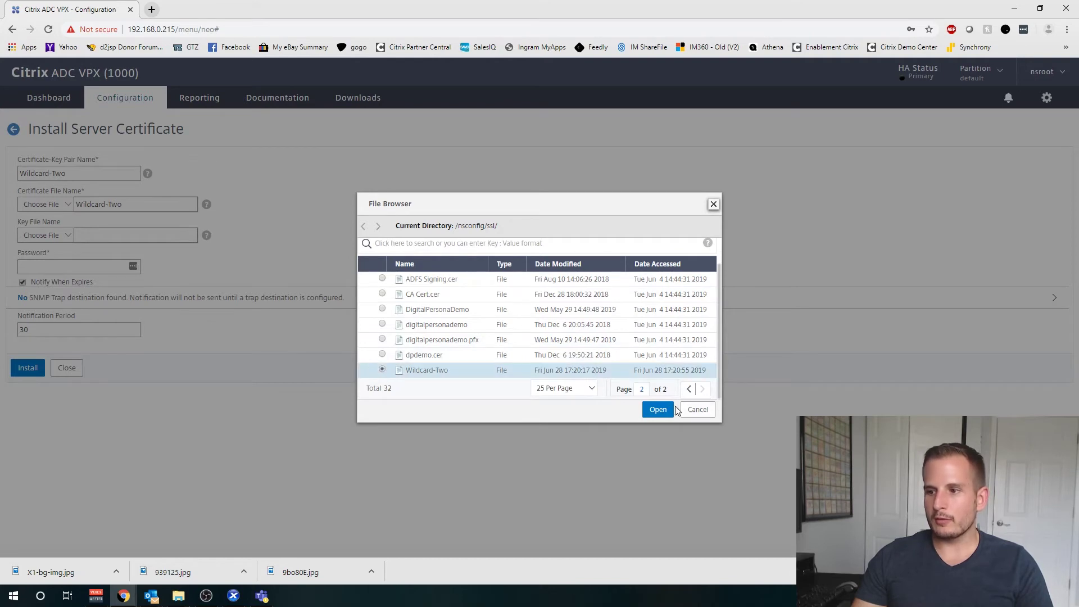
left_click(658, 410)
left_click(82, 269)
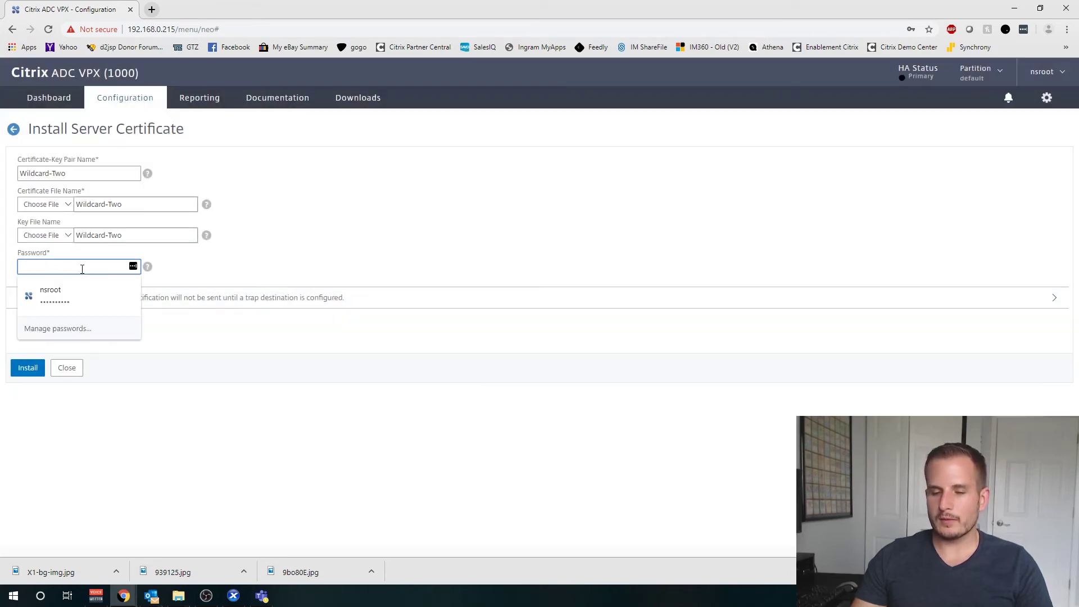
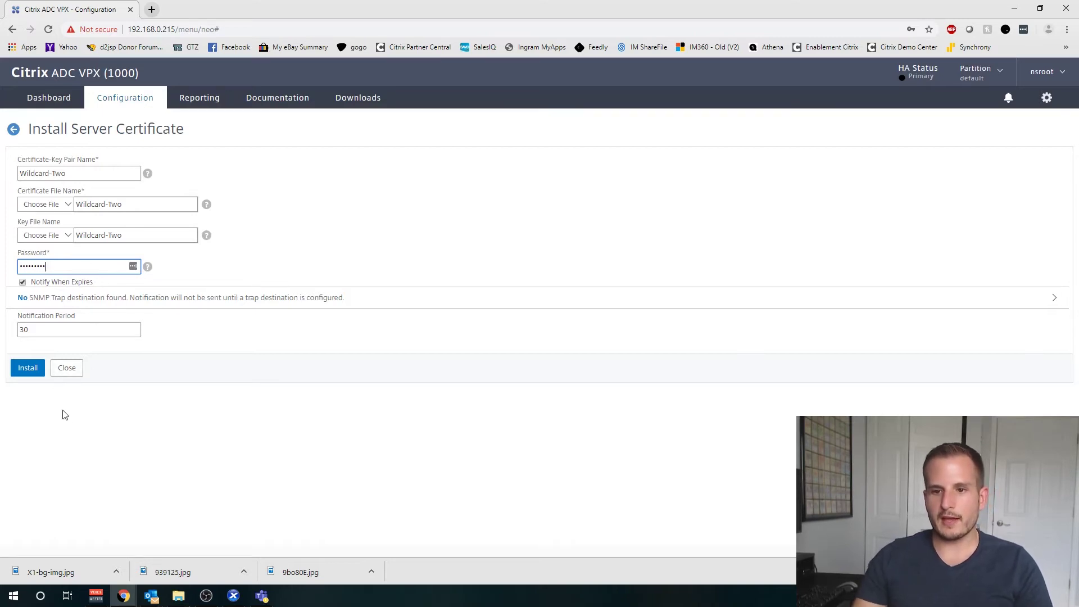
left_click(15, 368)
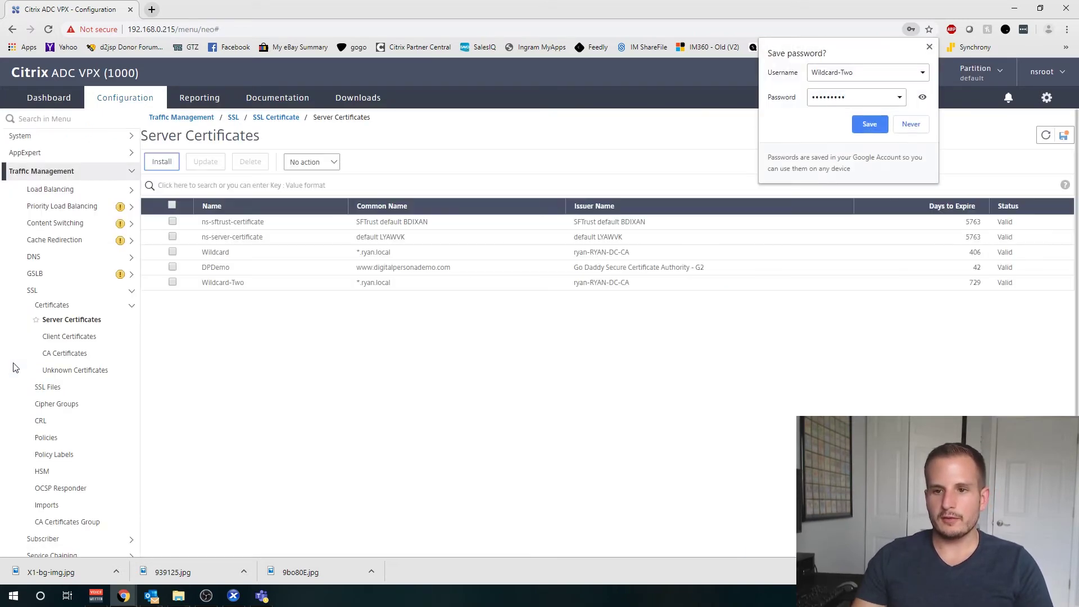
Step: Open the StoreFront-LB virtual server from Traffic Management > Load Balancing > Virtual Servers
left_click(441, 414)
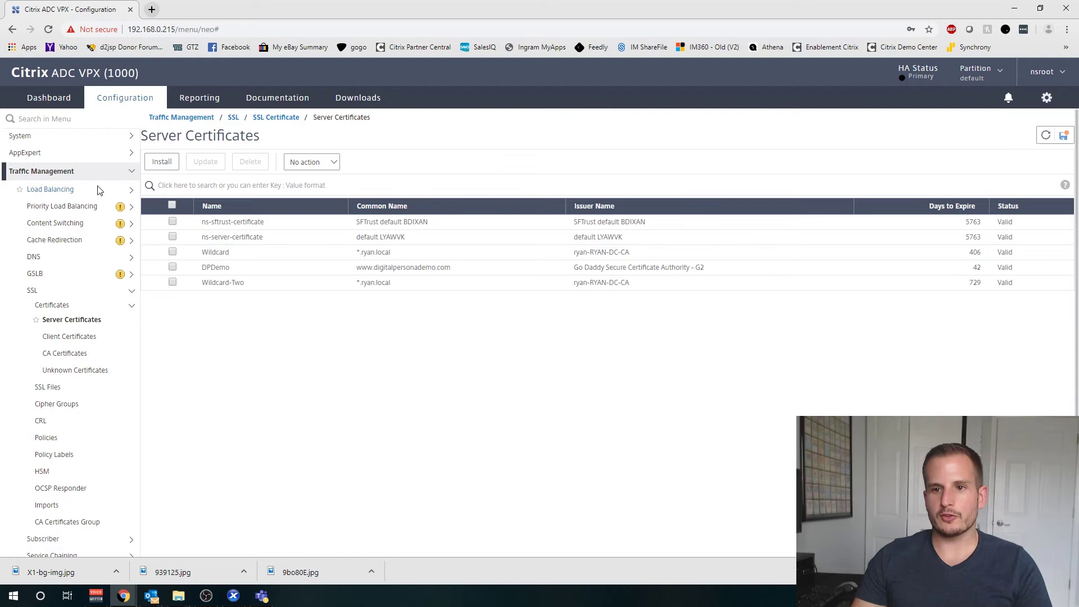
left_click(124, 172)
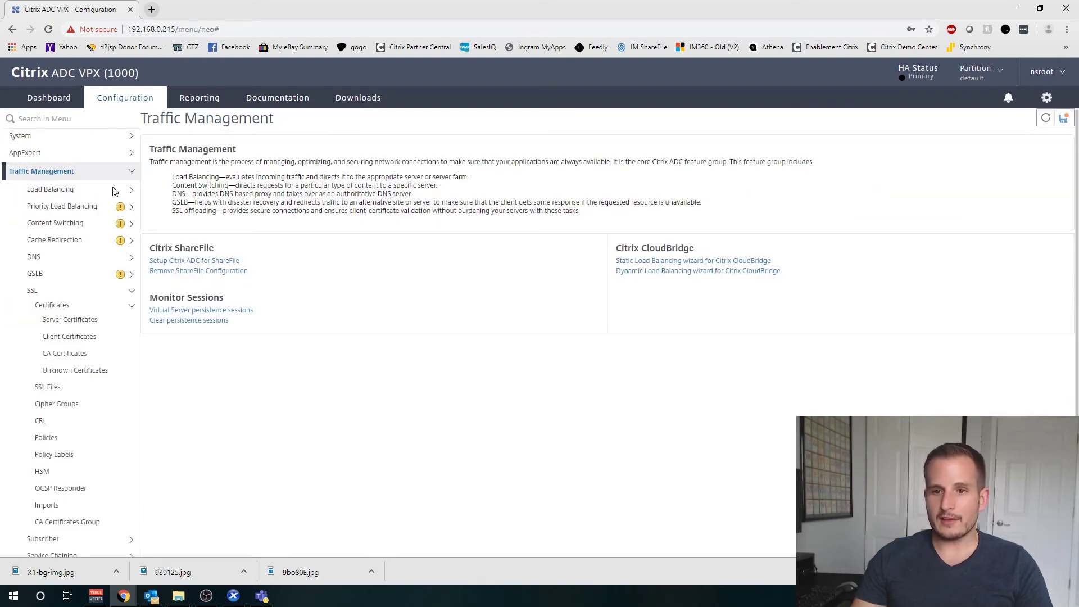
left_click(64, 190)
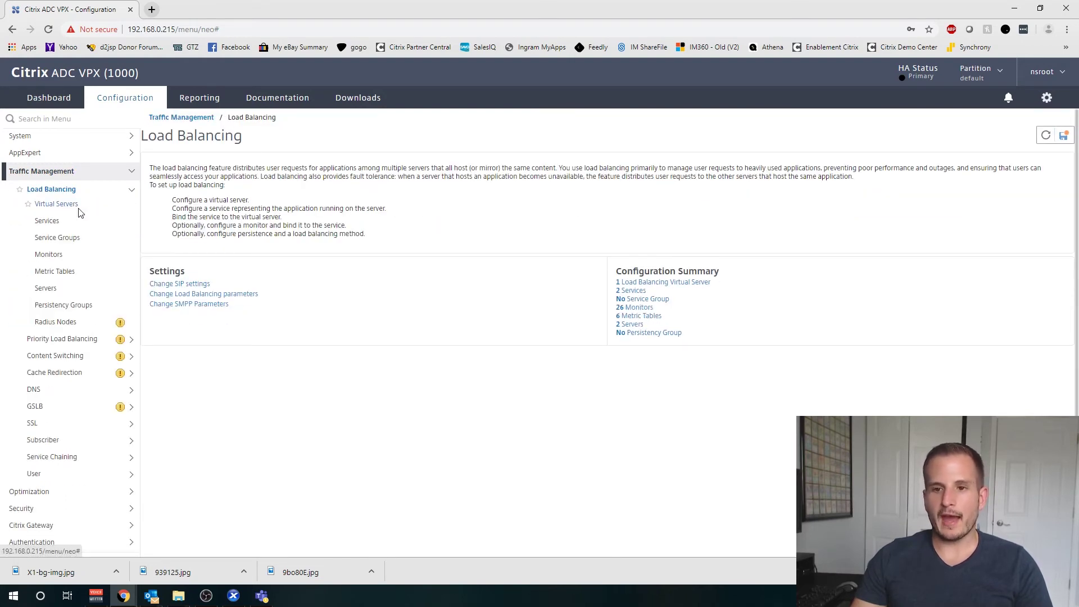
left_click(80, 209)
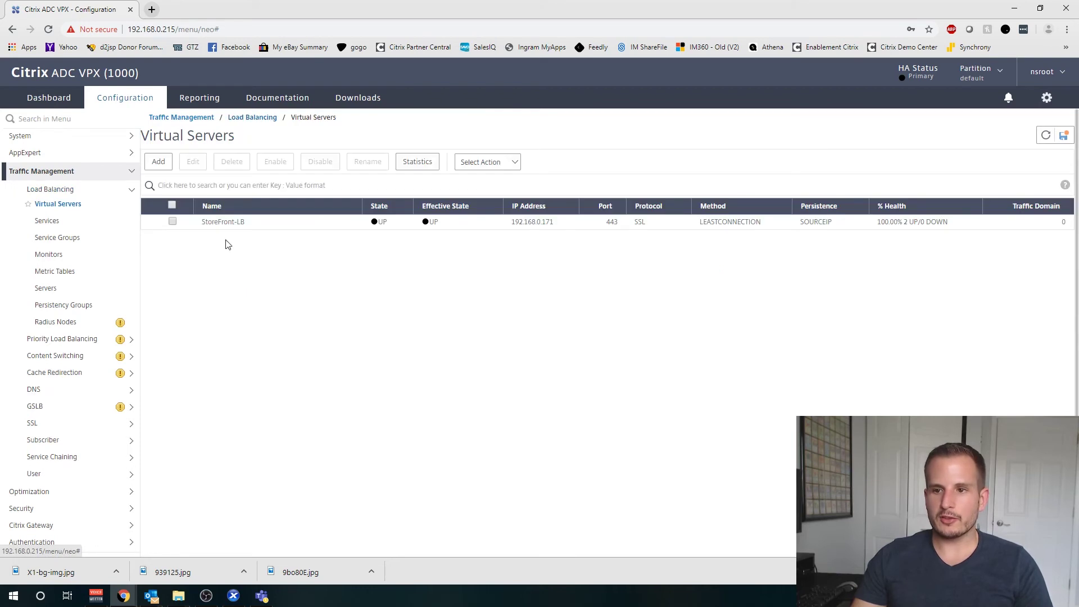
double_click(282, 220)
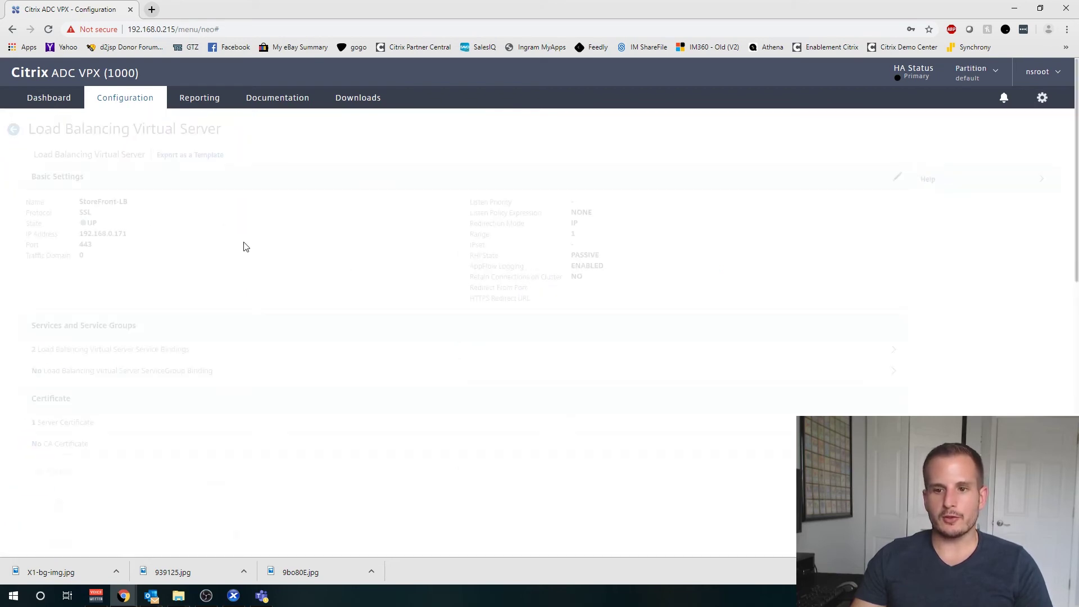